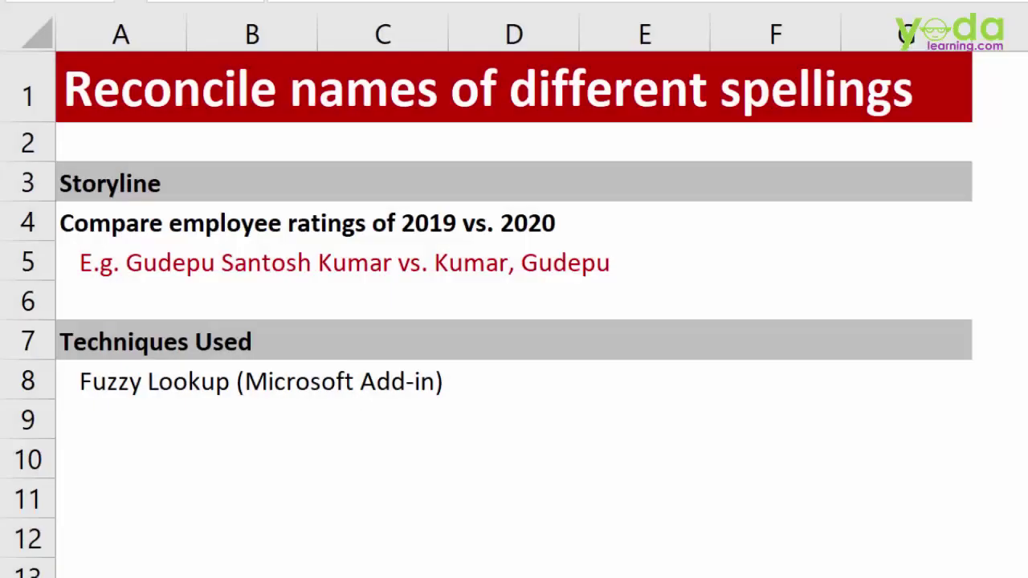
click(140, 91)
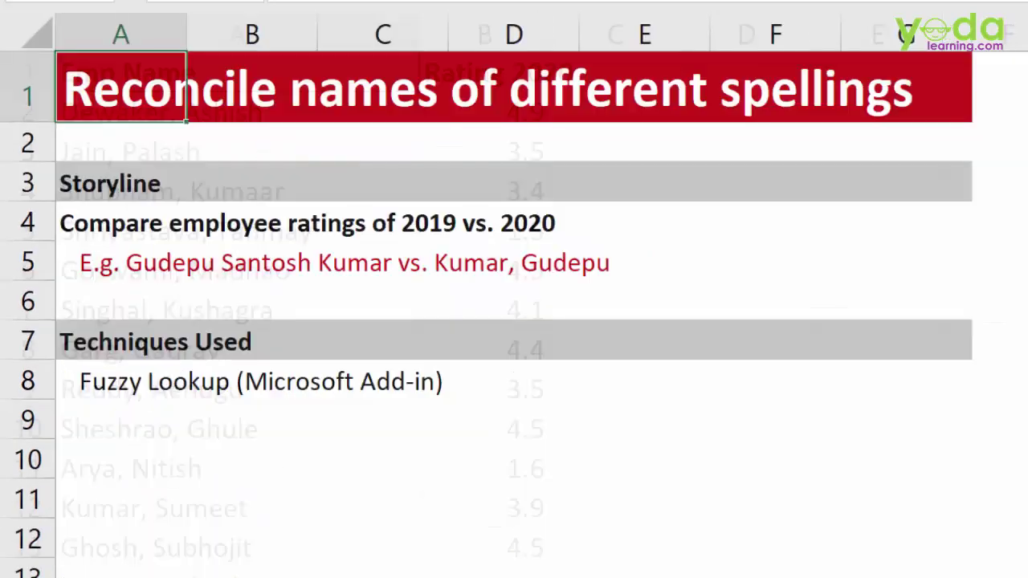
click(102, 259)
drag(102, 258, 633, 293)
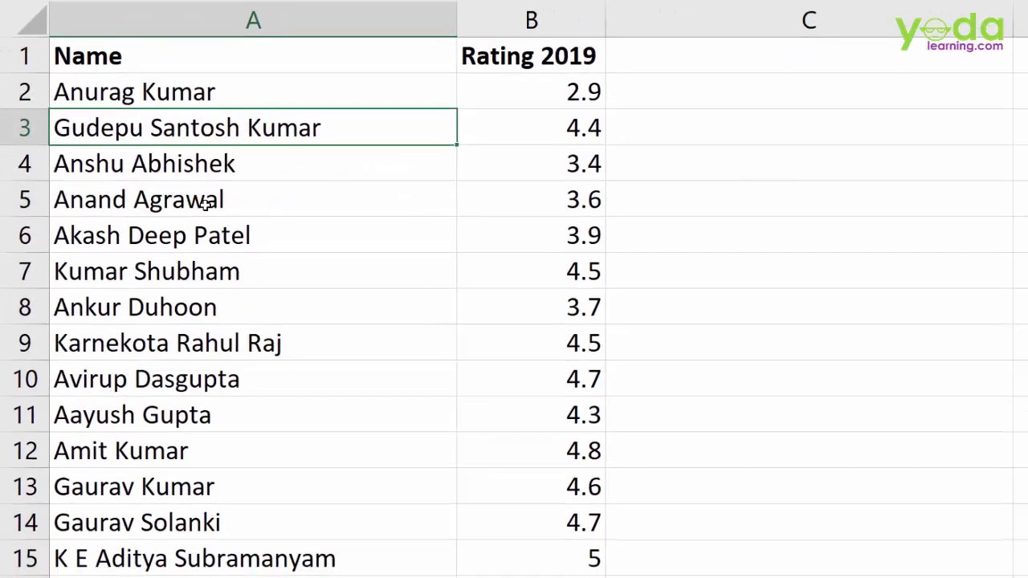
click(202, 200)
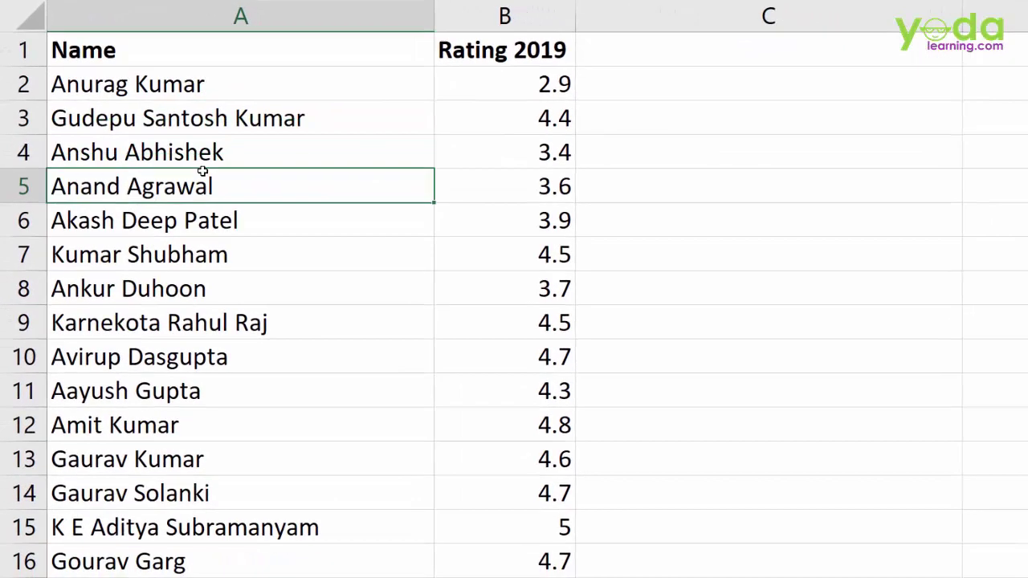
key(ctrl+f)
text(gude)
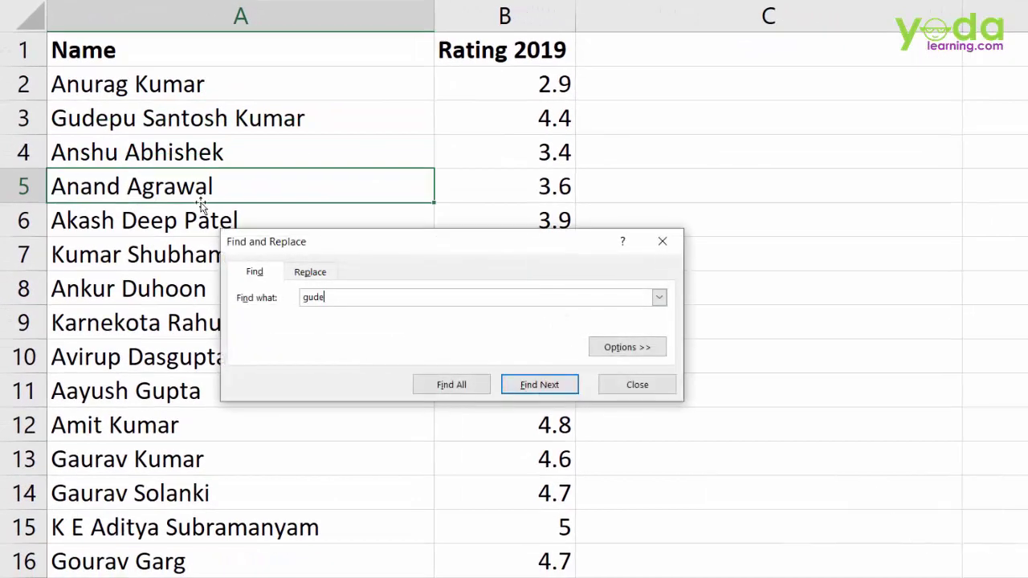
key(Return)
key(Escape)
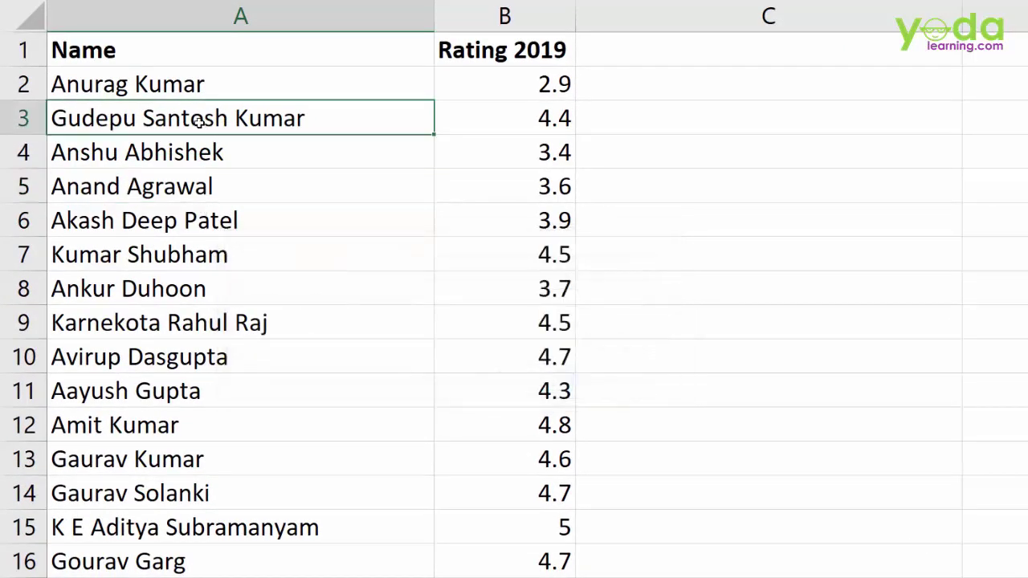
key(ctrl+b)
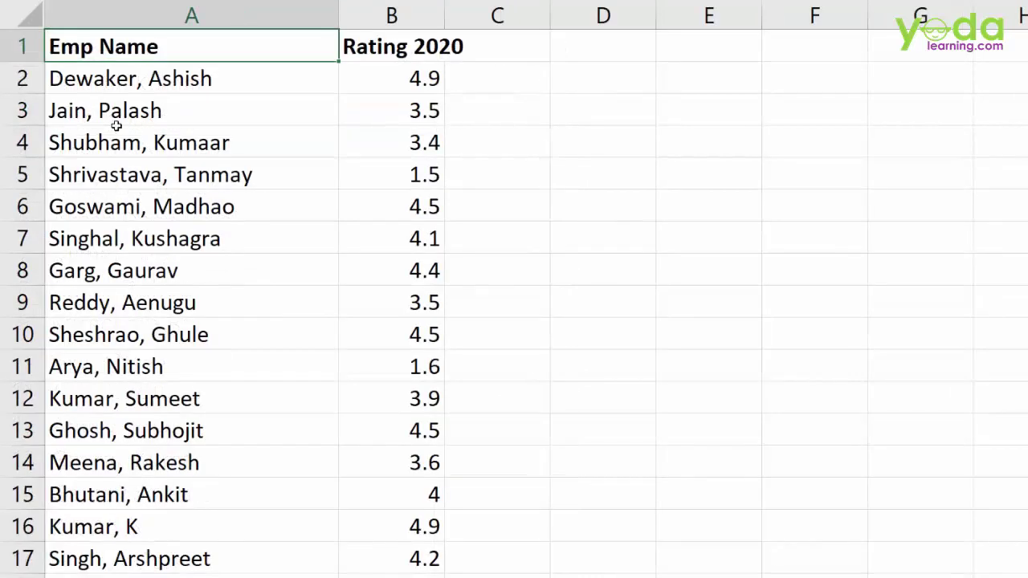
click(117, 129)
key(ctrl+f)
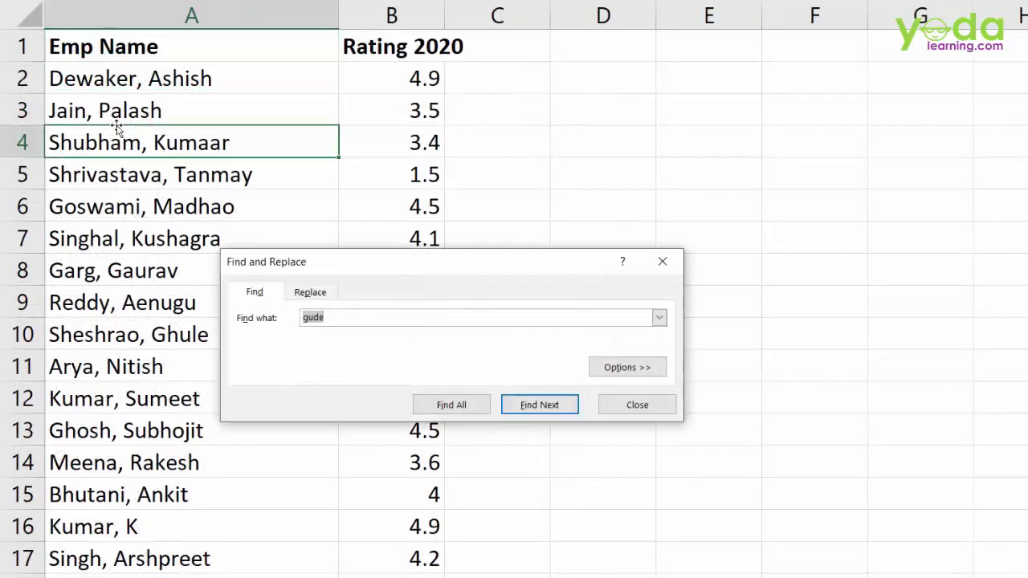
key(Return)
key(Escape)
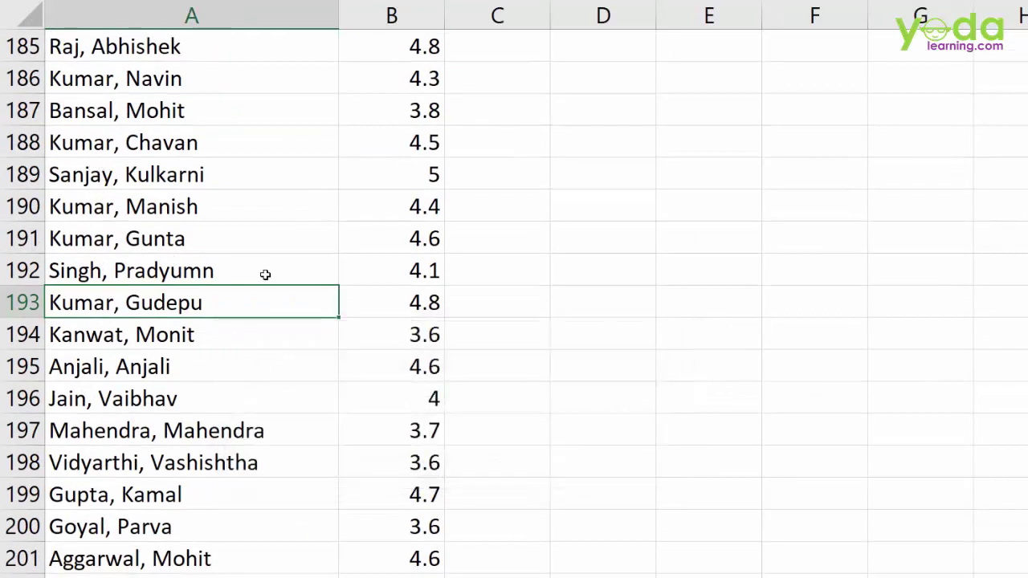
key(ctrl+b)
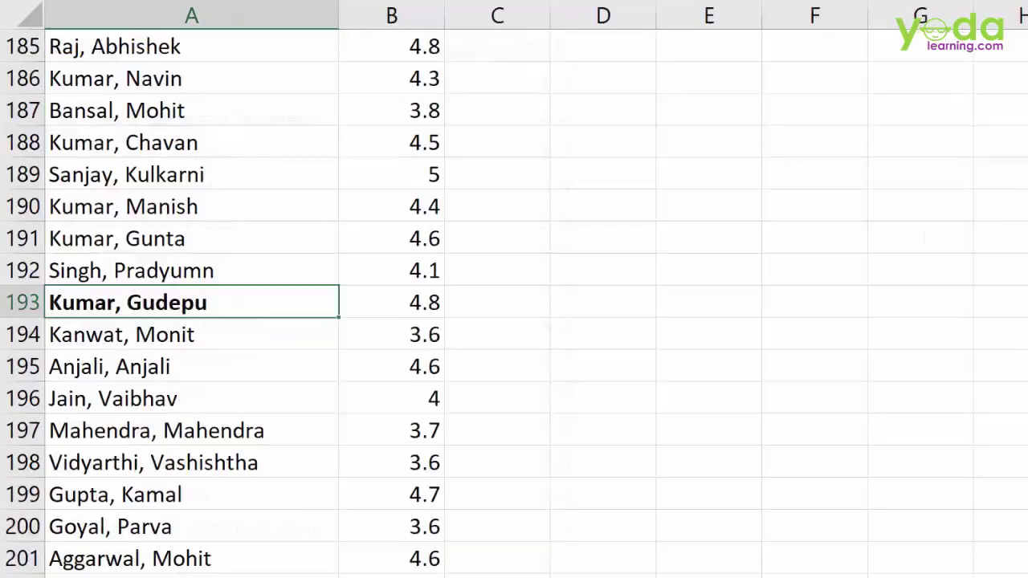
click(434, 275)
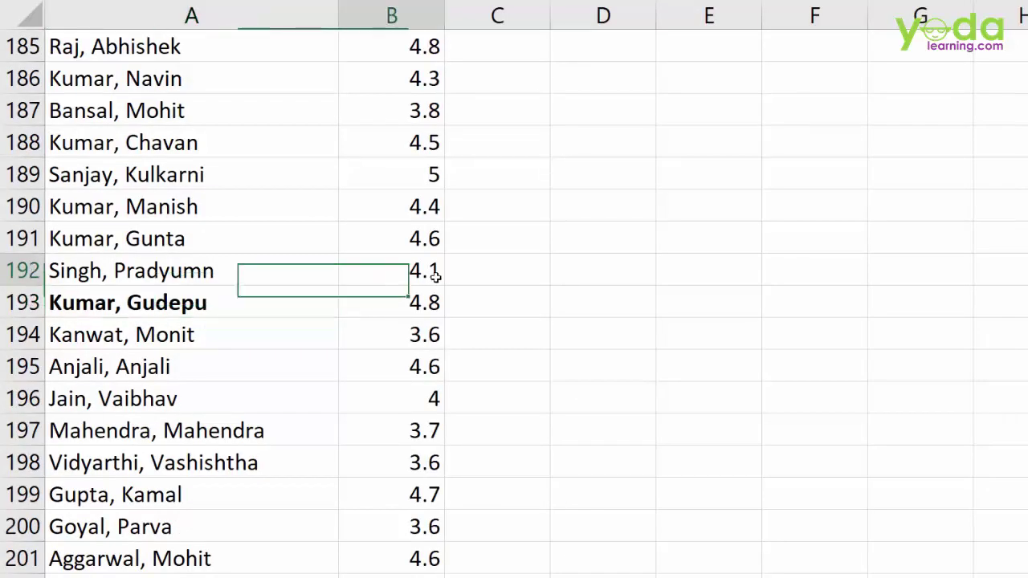
Enter =VLOOKUP(A2, 2019 sheet columns A:B, 2) in C2, which returns #N/A
key(ctrl+Up)
key(Right)
key(Down)
text(=vl)
key(Tab)
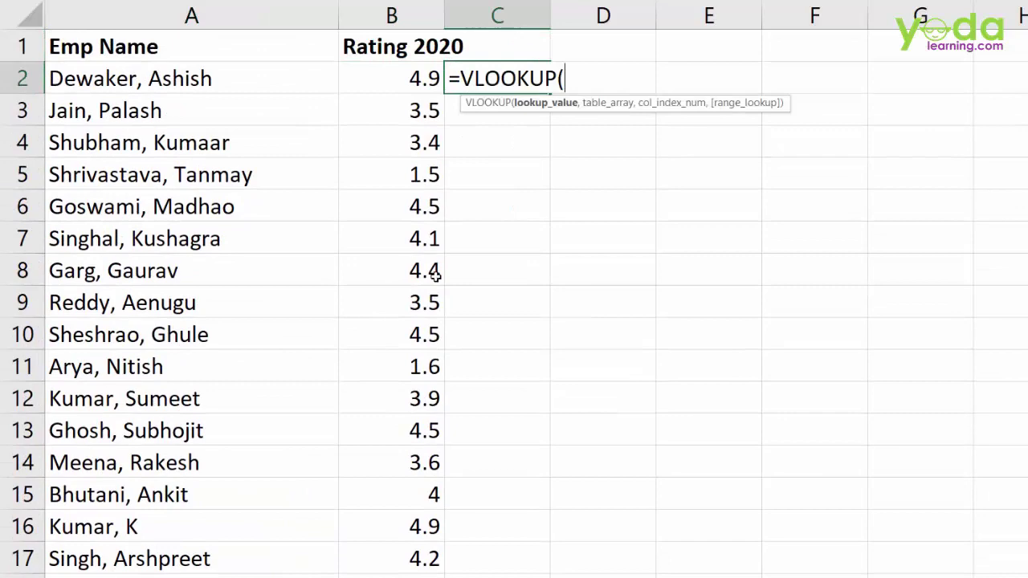
click(186, 78)
text(,)
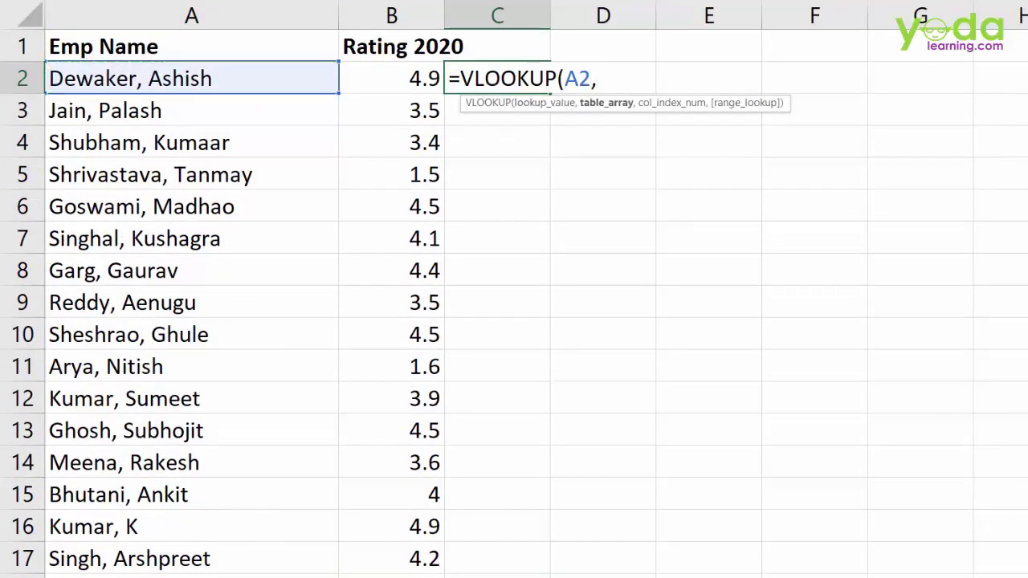
click(240, 556)
drag(284, 27, 527, 33)
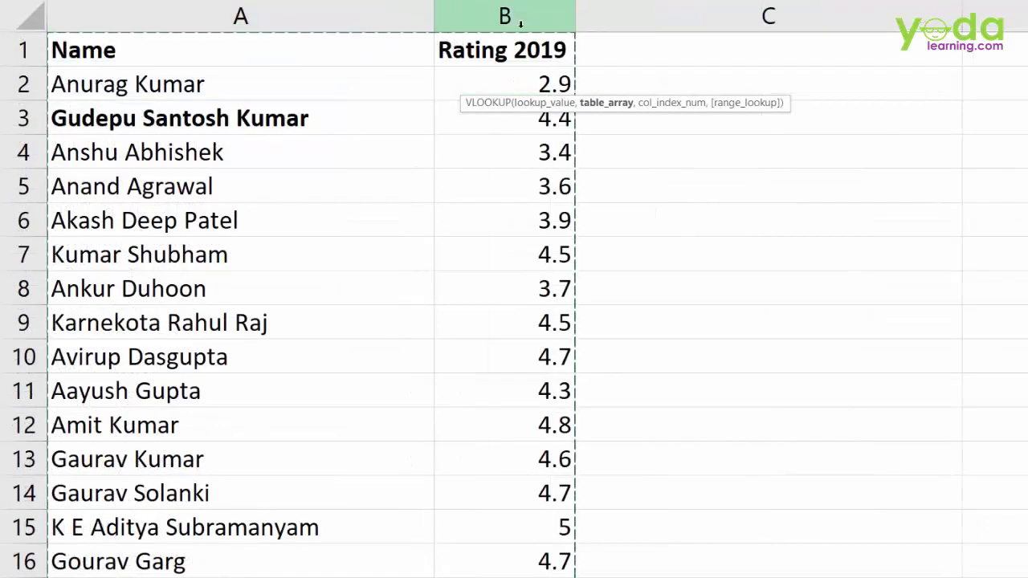
text(,2,)
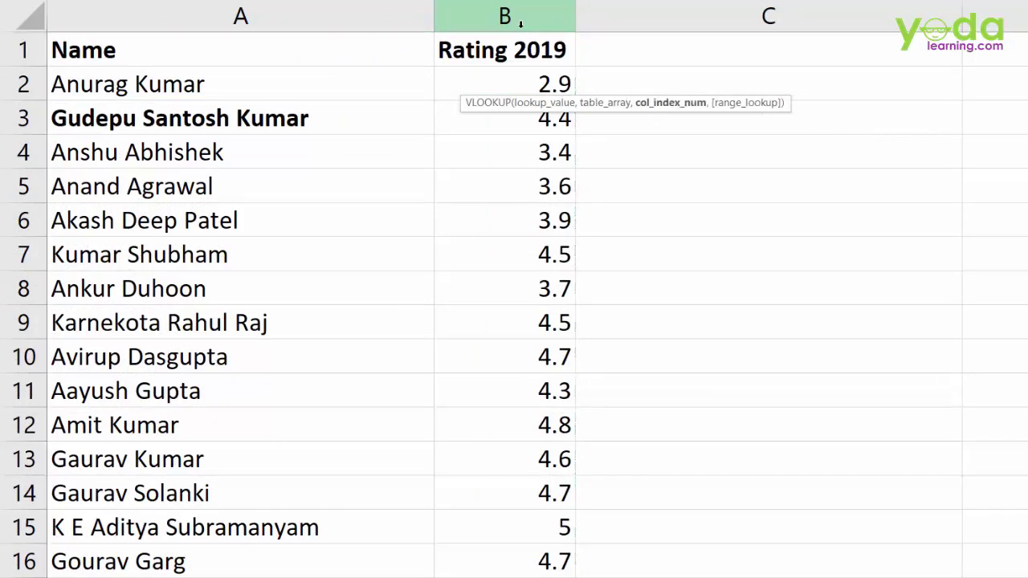
key(Return)
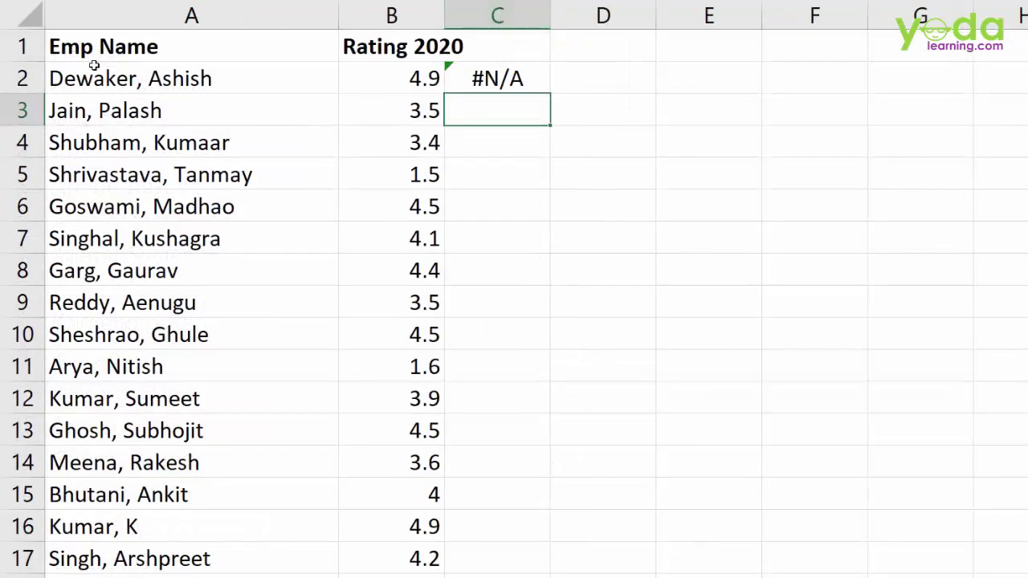
click(177, 76)
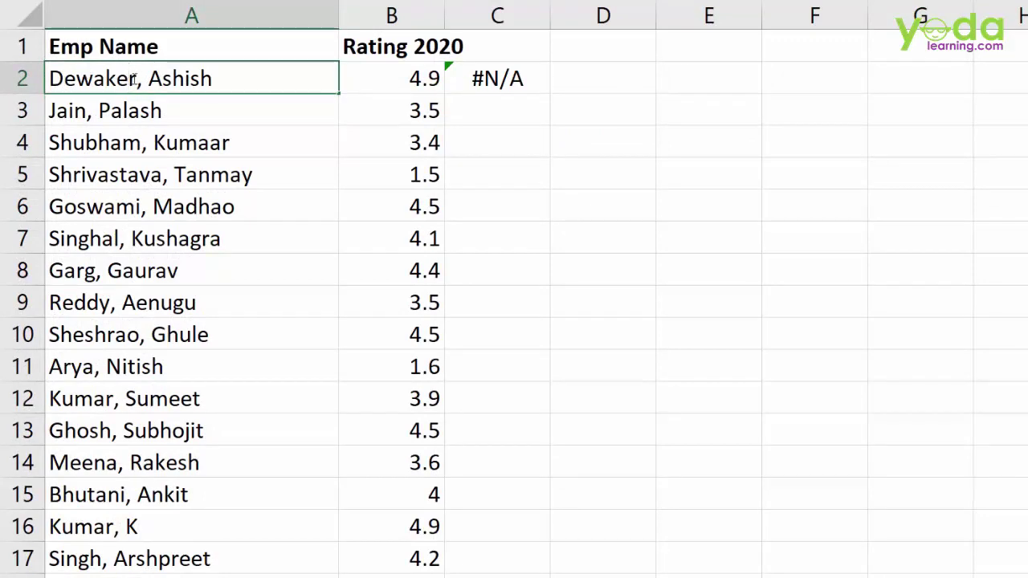
drag(134, 78, 9, 77)
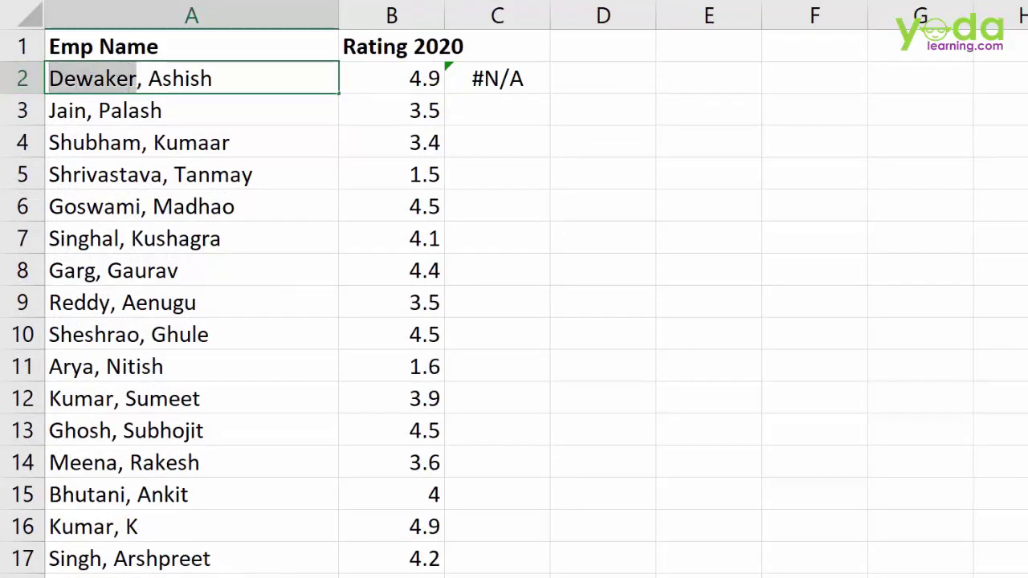
key(ctrl+c)
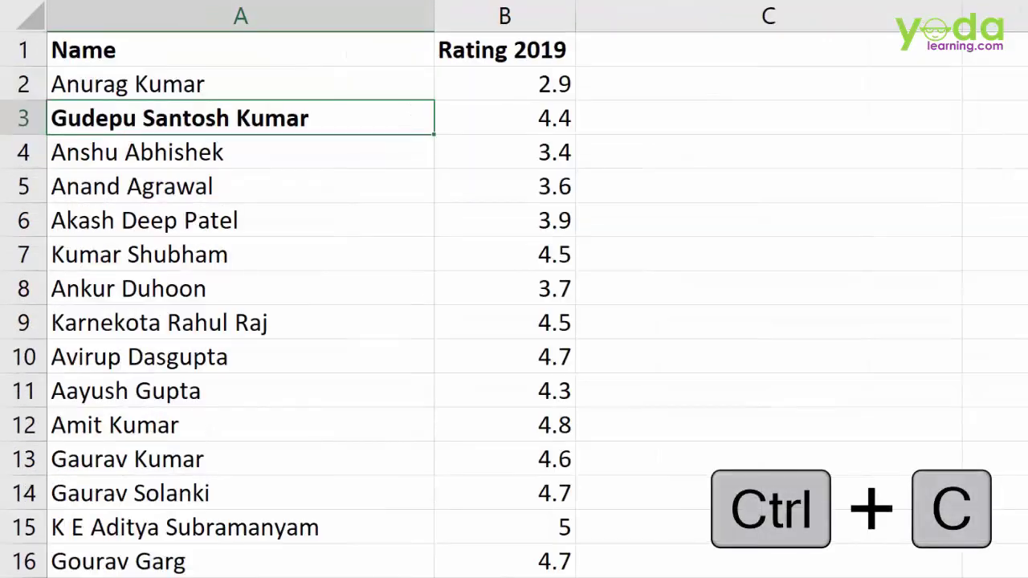
click(192, 187)
click(195, 221)
key(ctrl+f)
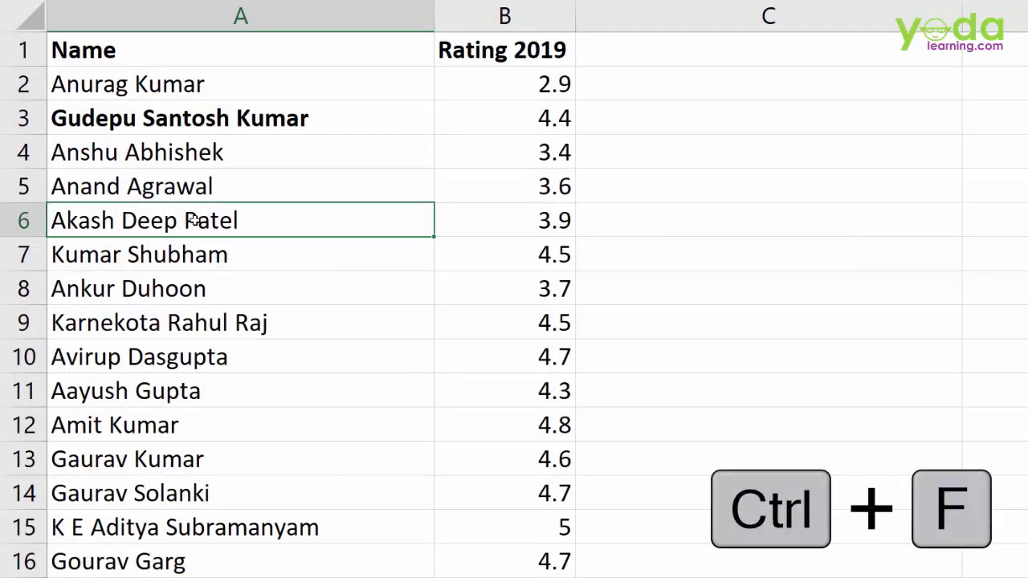
key(ctrl+v)
click(530, 496)
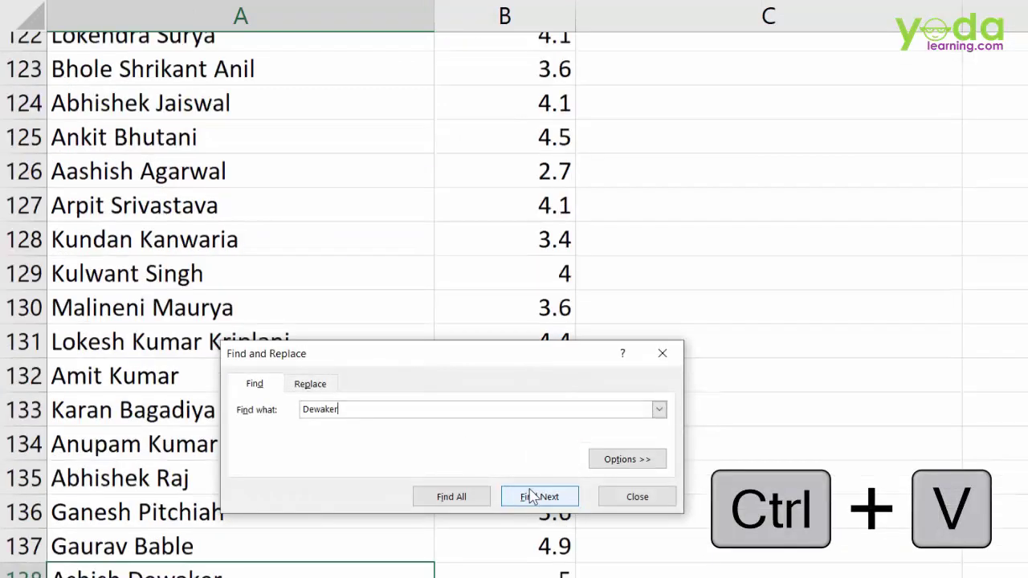
key(Escape)
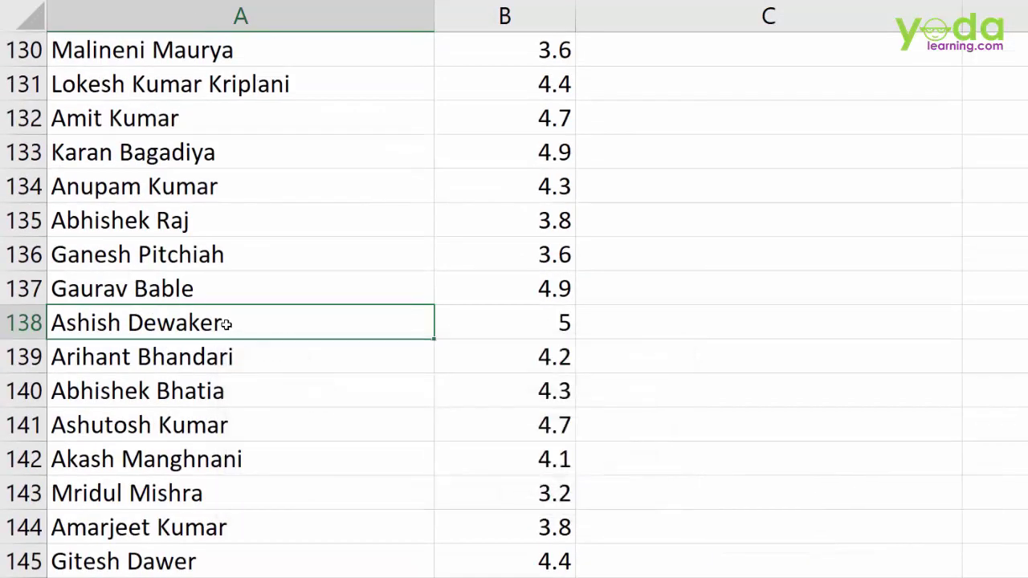
key(ctrl+b)
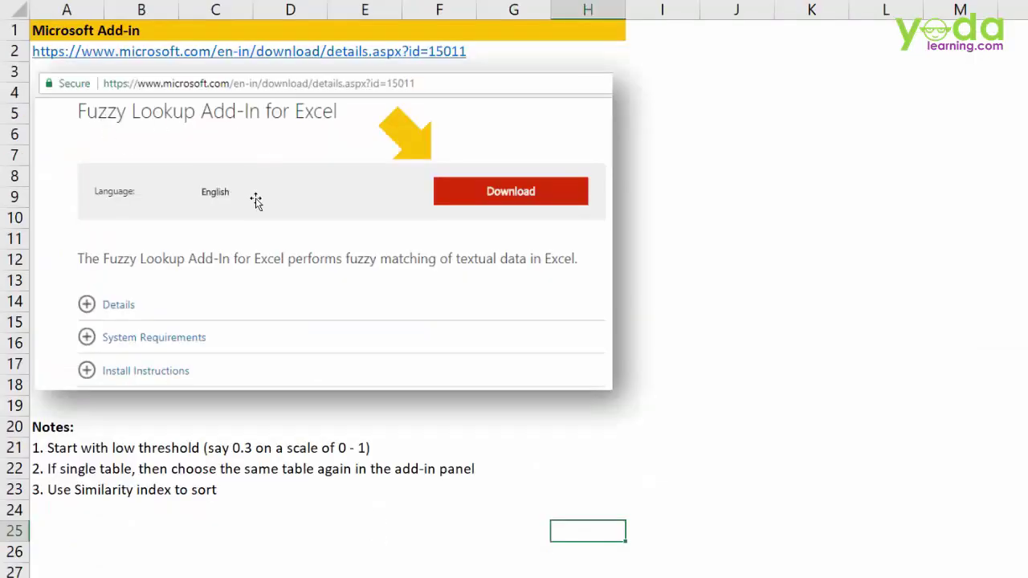
mouse_move(78, 137)
mouse_down()
mouse_move(77, 127)
mouse_move(218, 77)
mouse_move(274, 96)
mouse_up()
drag(474, 64, 34, 44)
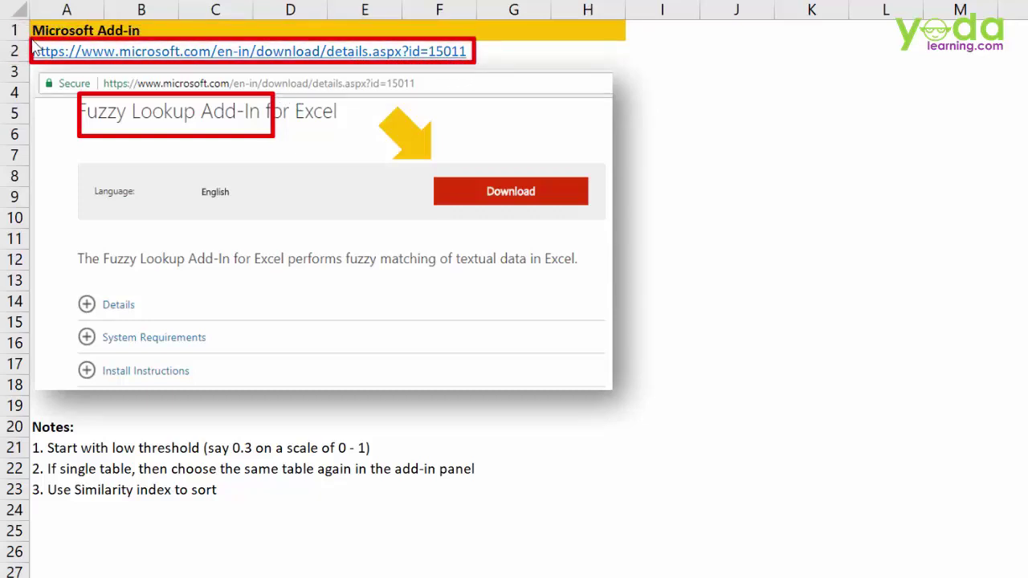
drag(433, 176, 592, 212)
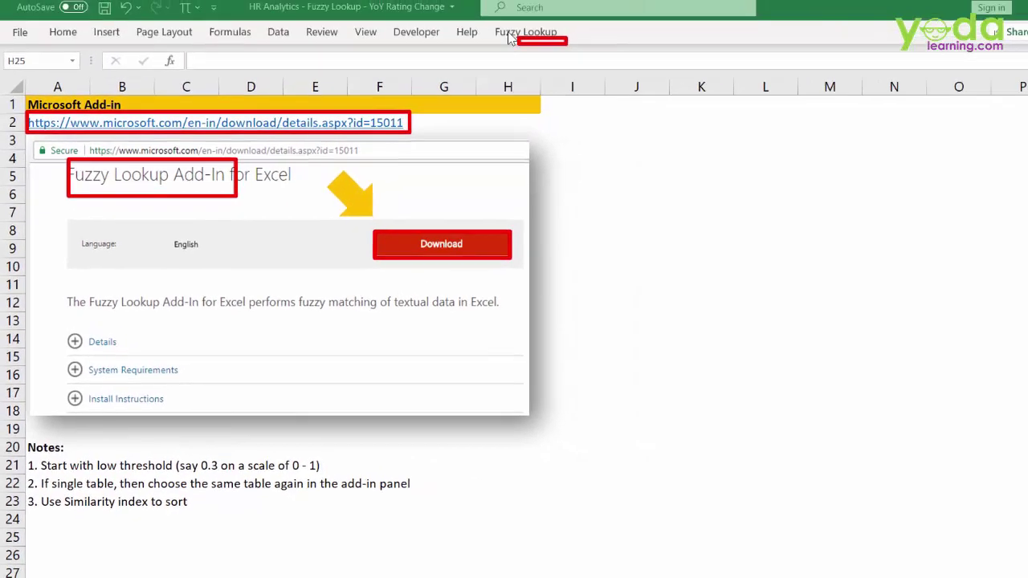
mouse_move(509, 37)
mouse_down()
mouse_move(484, 18)
mouse_move(494, 19)
mouse_up()
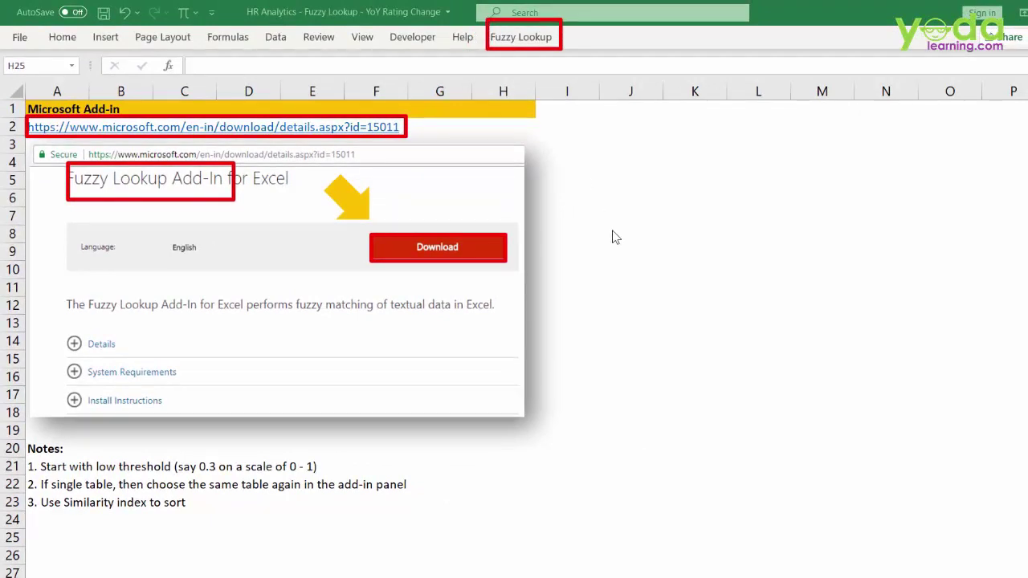
key(Escape)
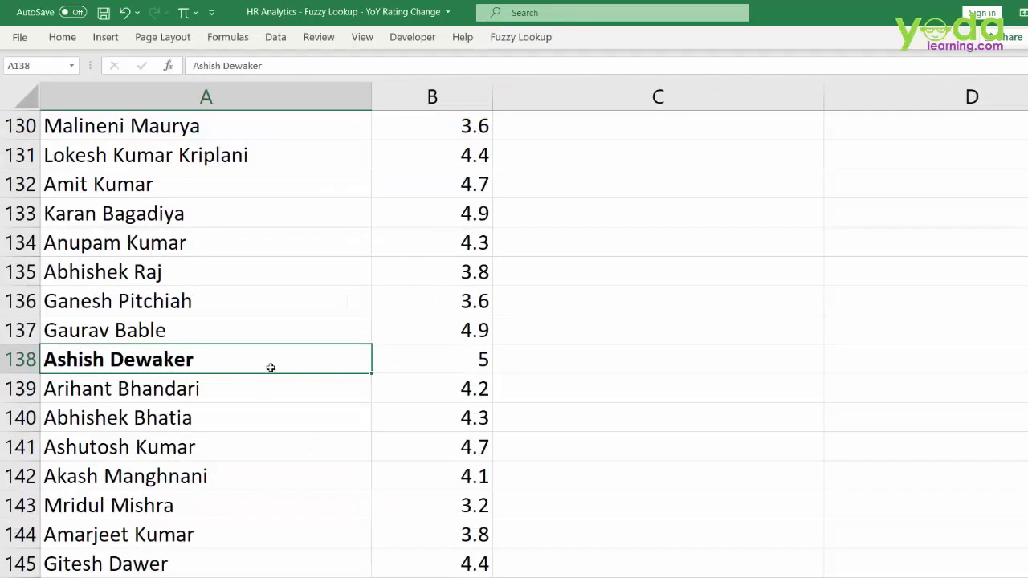
Clear the #N/A VLOOKUP result from column C of the Rating 2020 sheet
scroll(270, 368, up, 5)
click(262, 302)
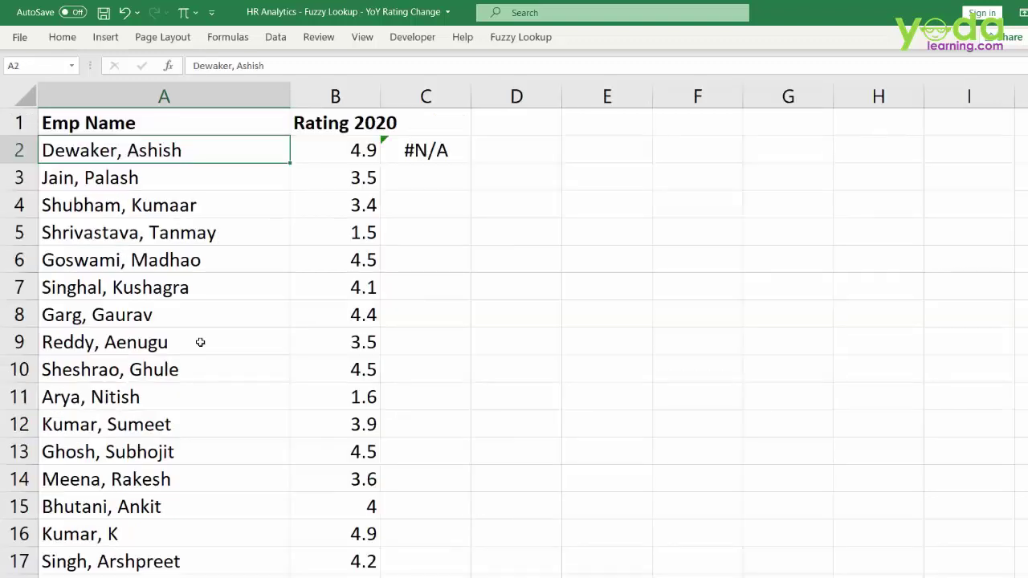
click(197, 311)
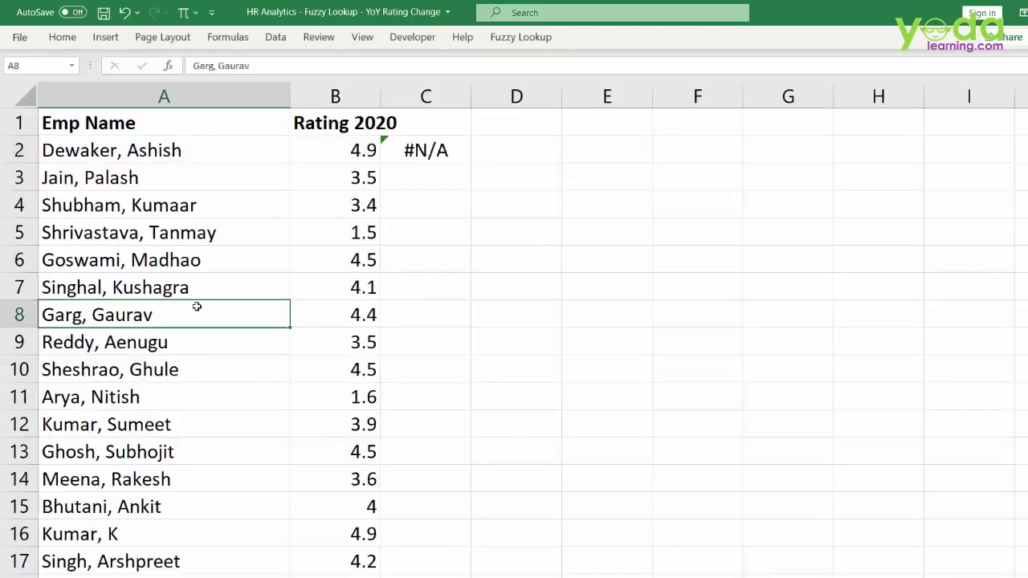
click(425, 90)
key(Delete)
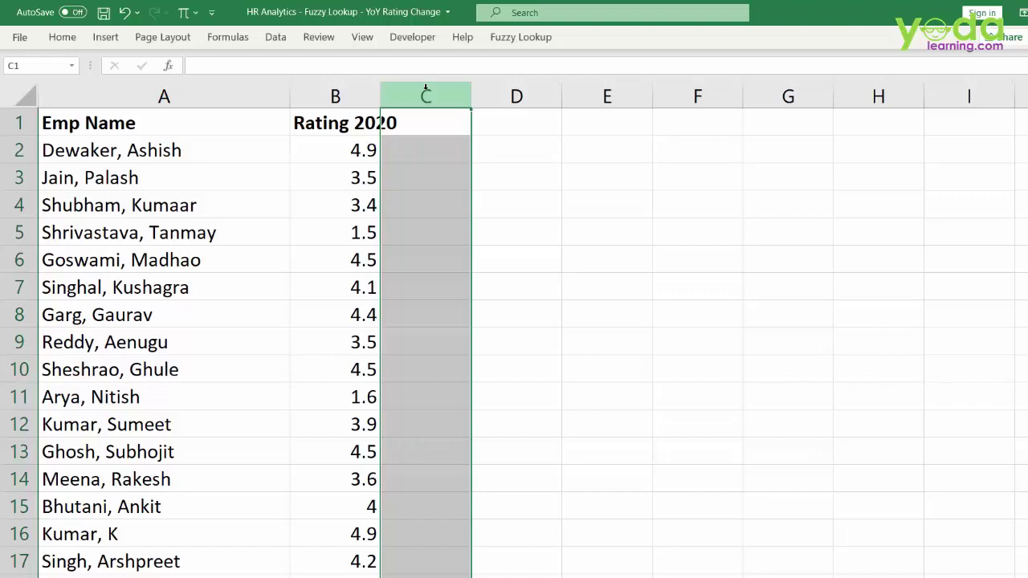
Convert the Emp Name and Rating 2020 data into a table with headers
click(203, 286)
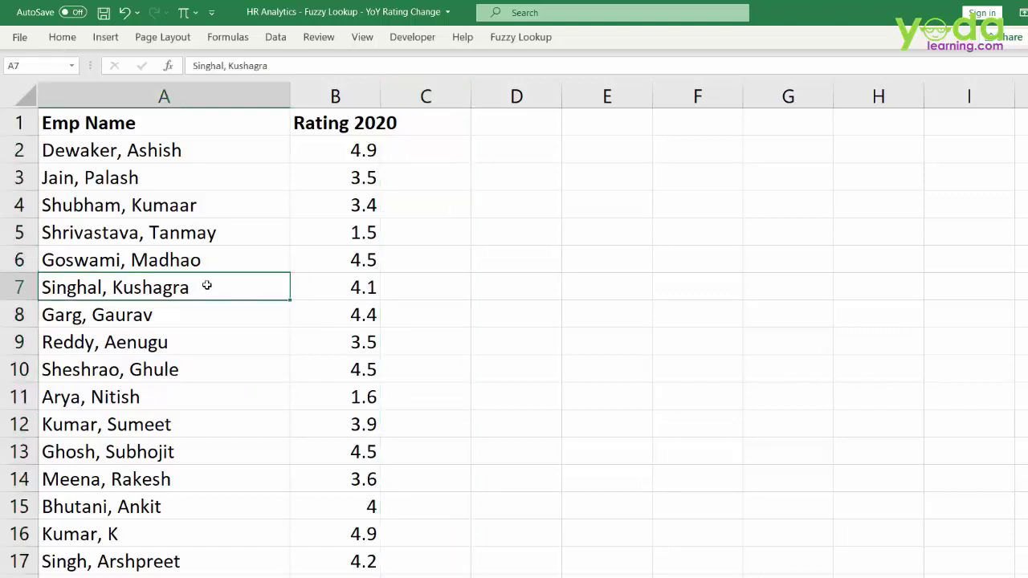
key(ctrl+a)
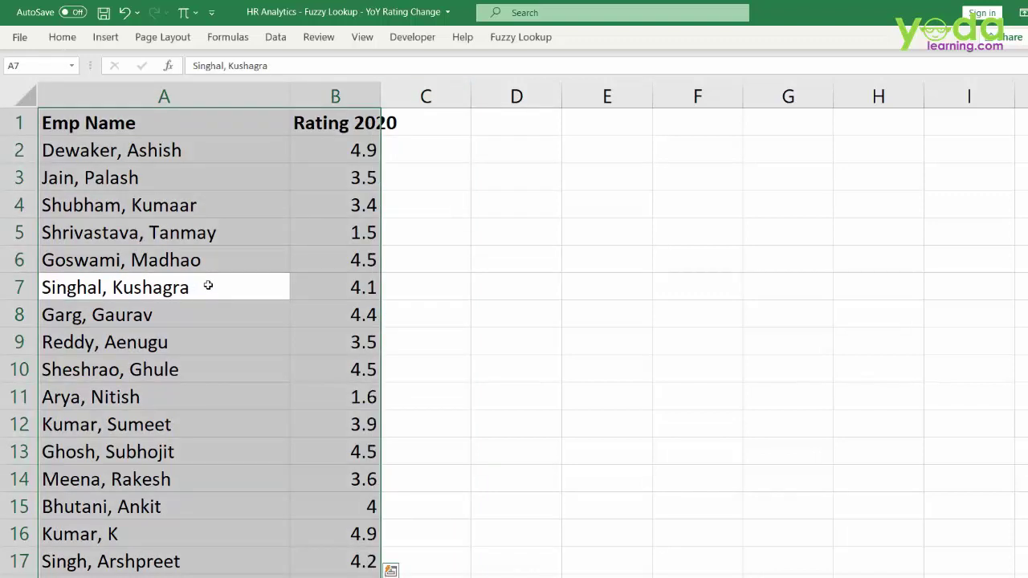
click(105, 37)
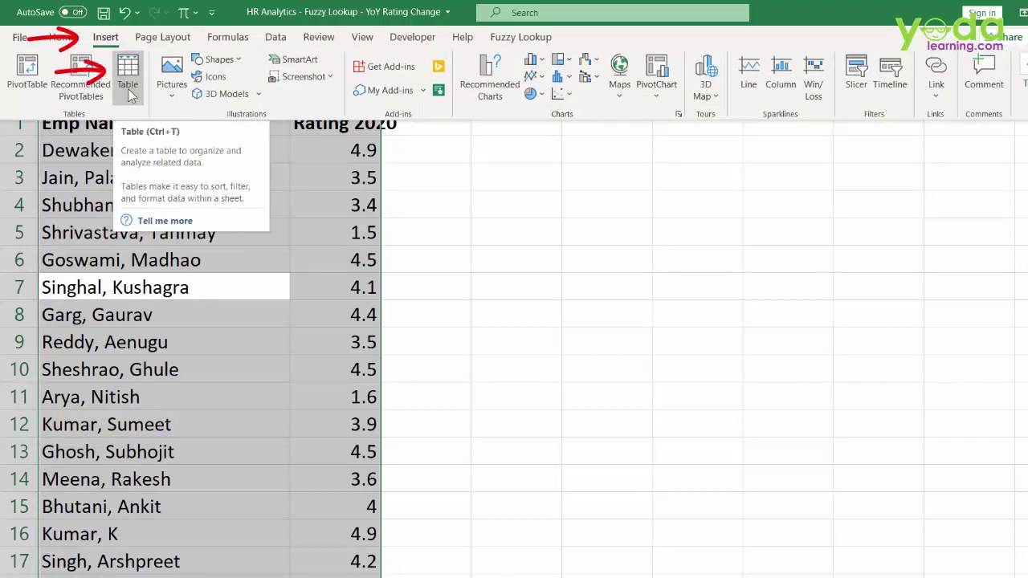
key(ctrl+t)
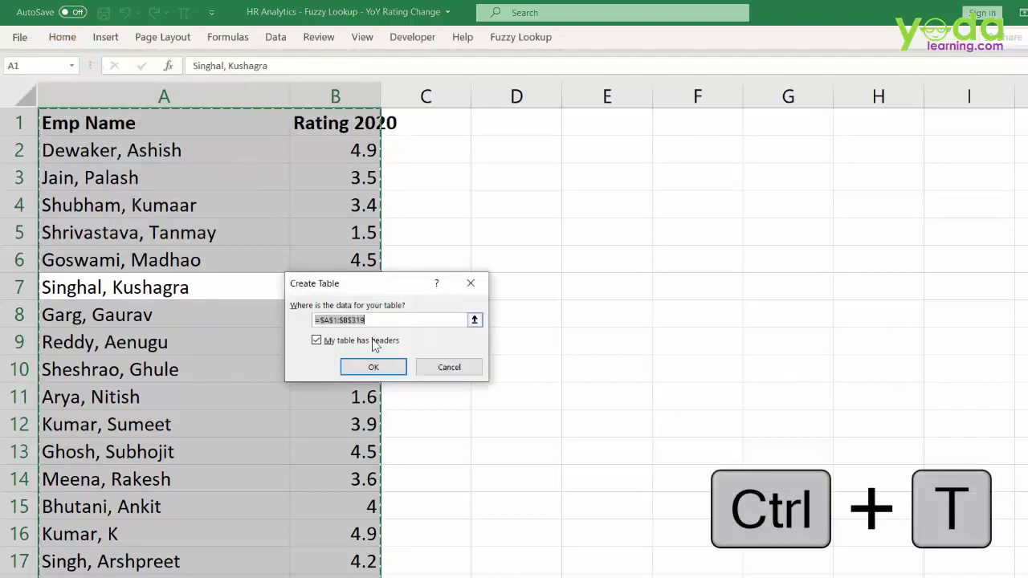
click(382, 373)
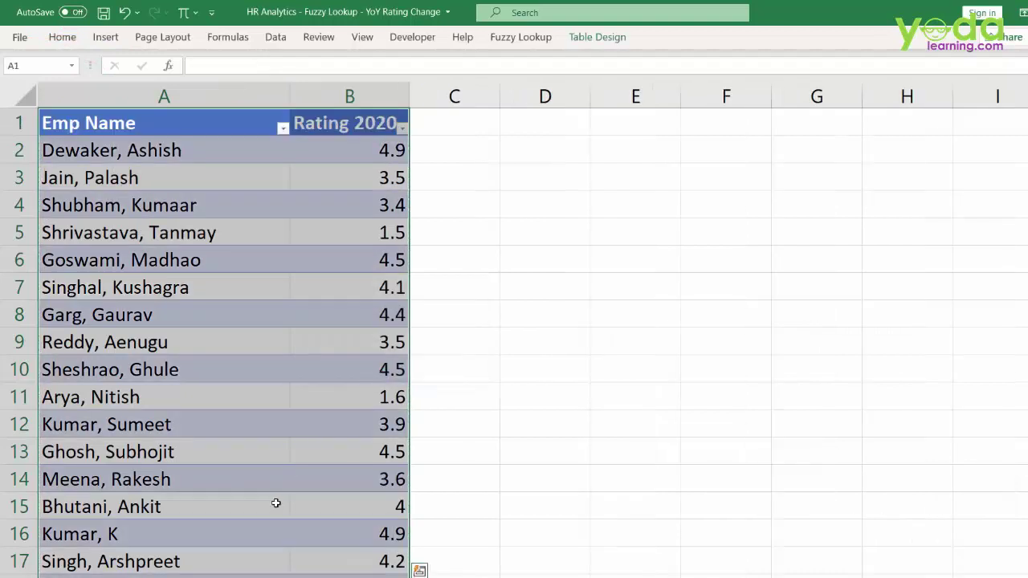
key(ctrl+Page_Down)
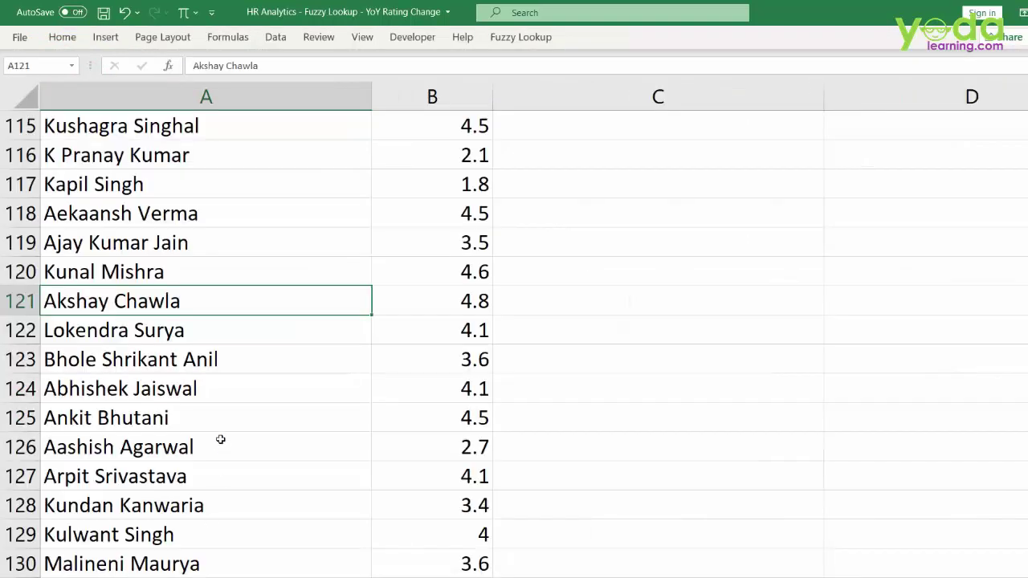
Convert the Name and Rating 2019 data into a table, then select E1 on the 2020 sheet
key(ctrl+a)
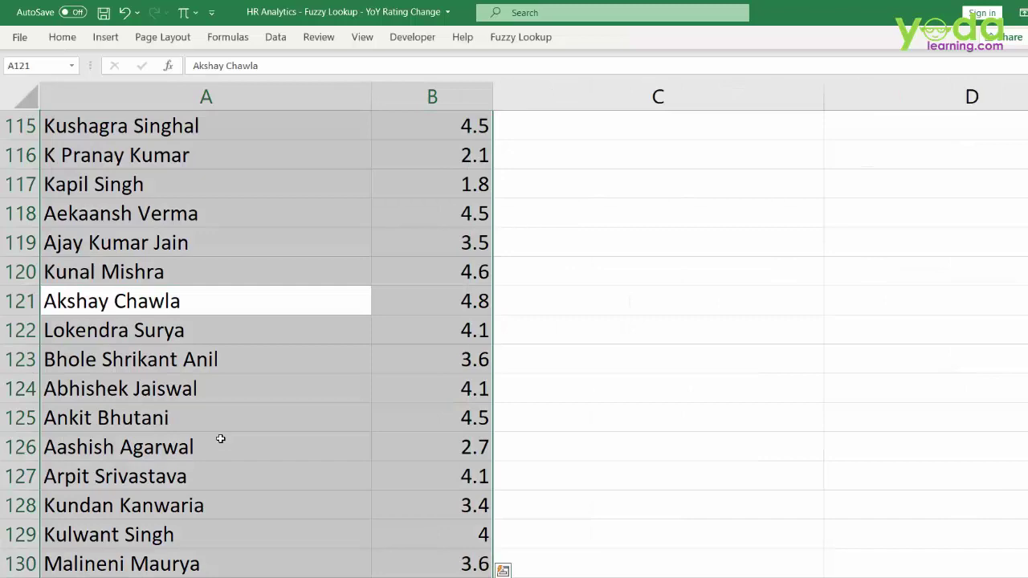
key(ctrl+t)
key(Return)
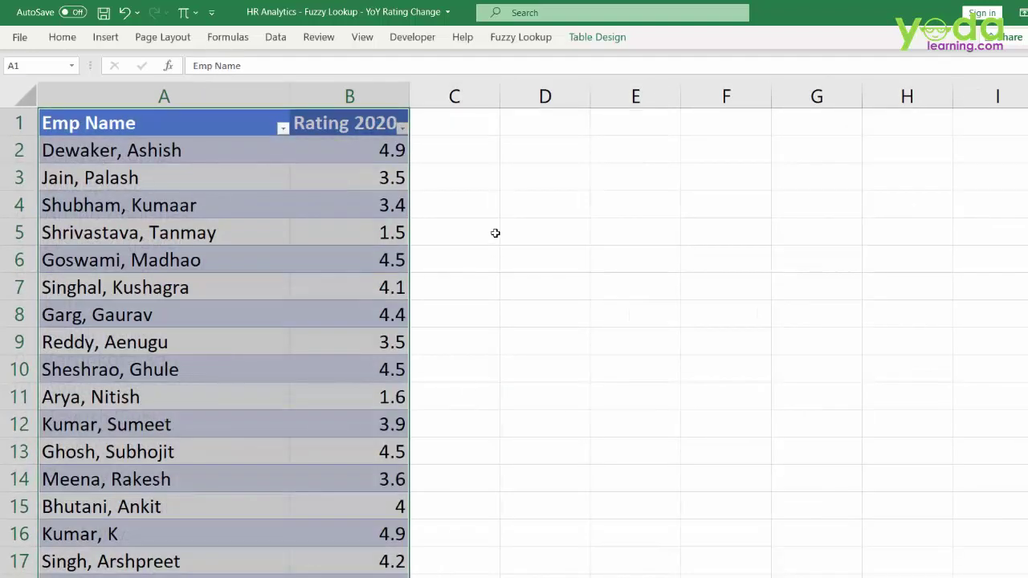
click(617, 125)
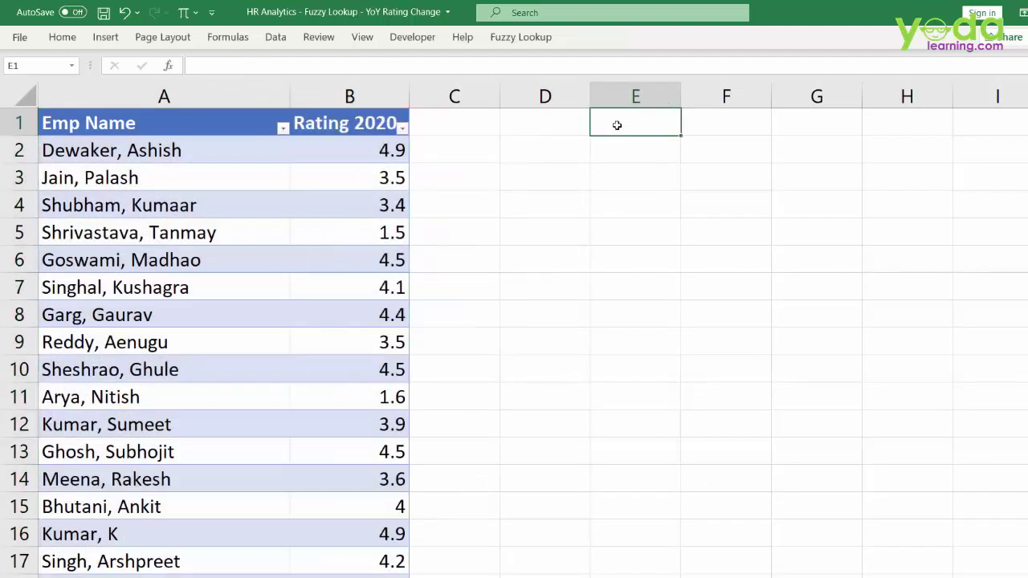
Pin the Fuzzy Lookup ribbon tab open and launch the add-in
click(523, 44)
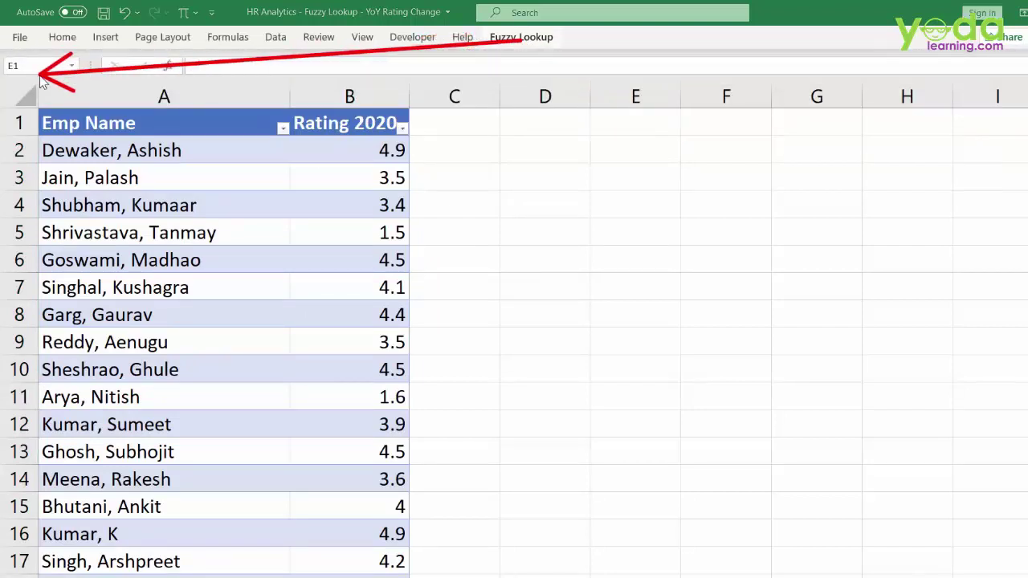
click(522, 44)
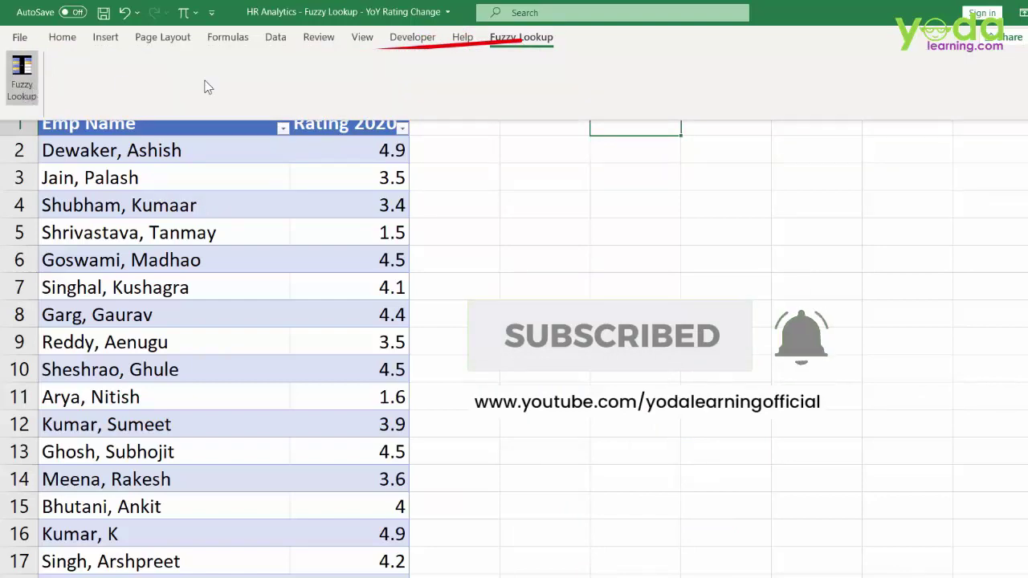
double_click(538, 37)
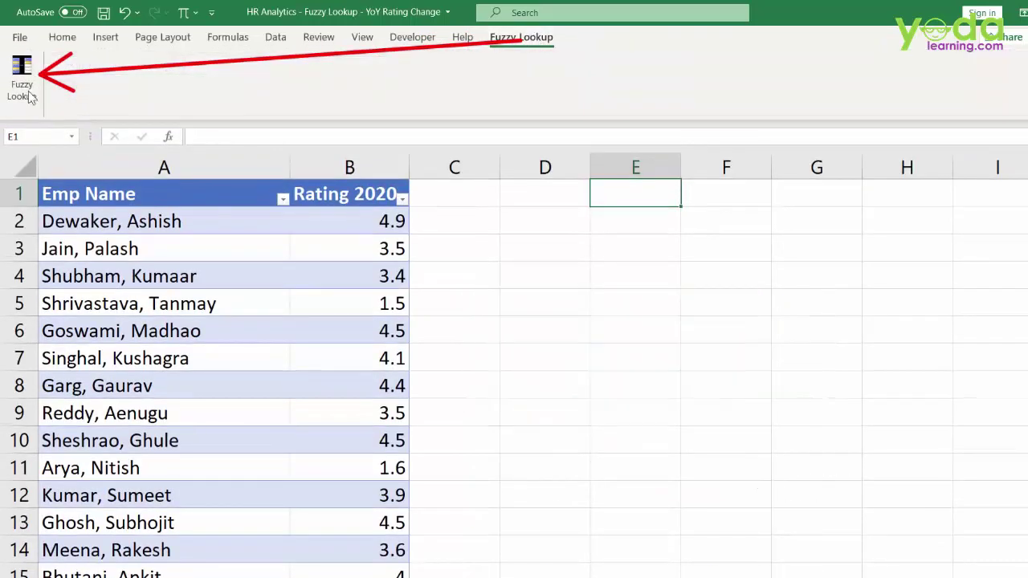
click(24, 94)
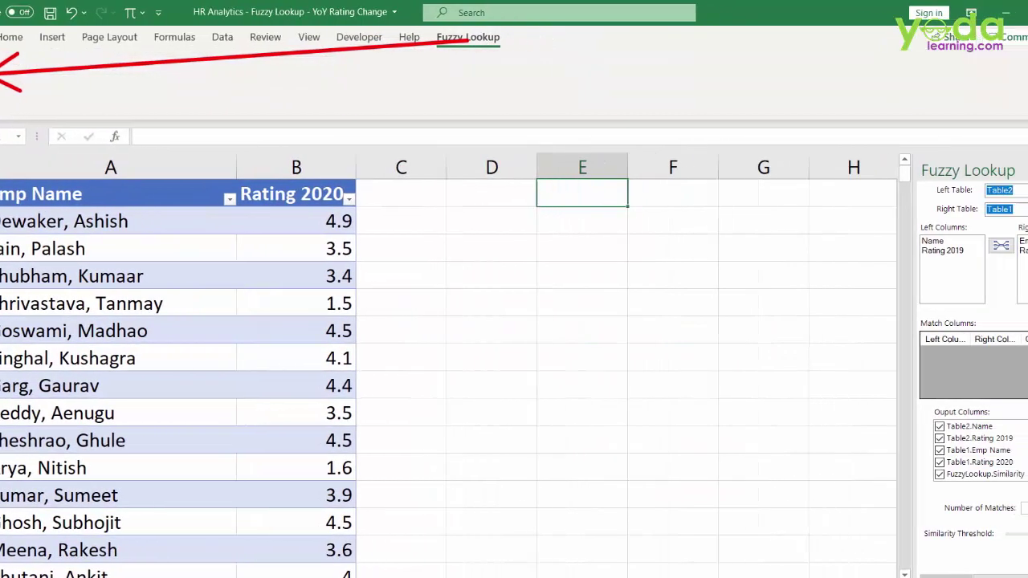
Float the Fuzzy Lookup pane over the sheet and enlarge it
mouse_move(827, 137)
mouse_down()
mouse_move(935, 420)
mouse_move(1027, 577)
mouse_up()
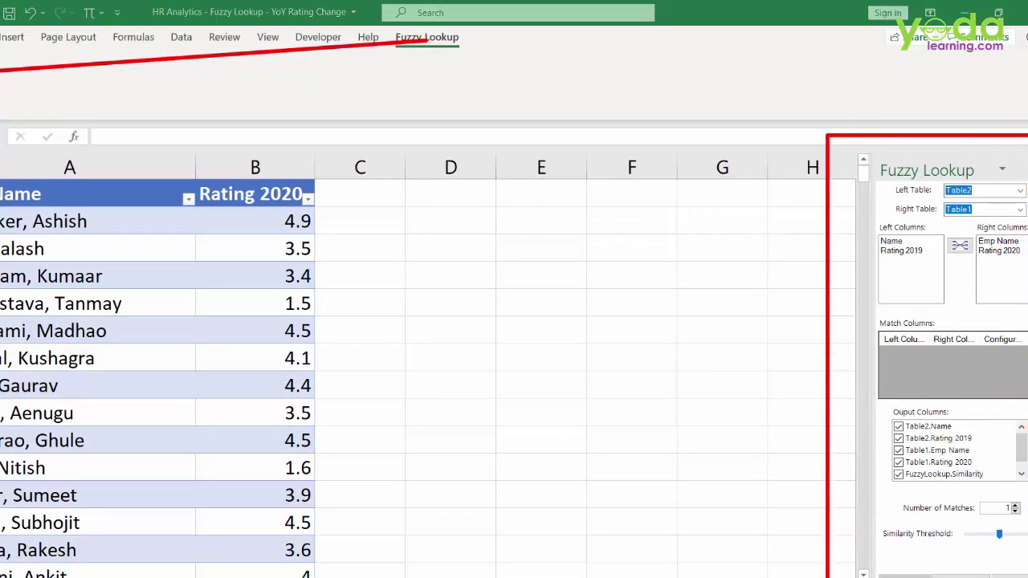
key(Escape)
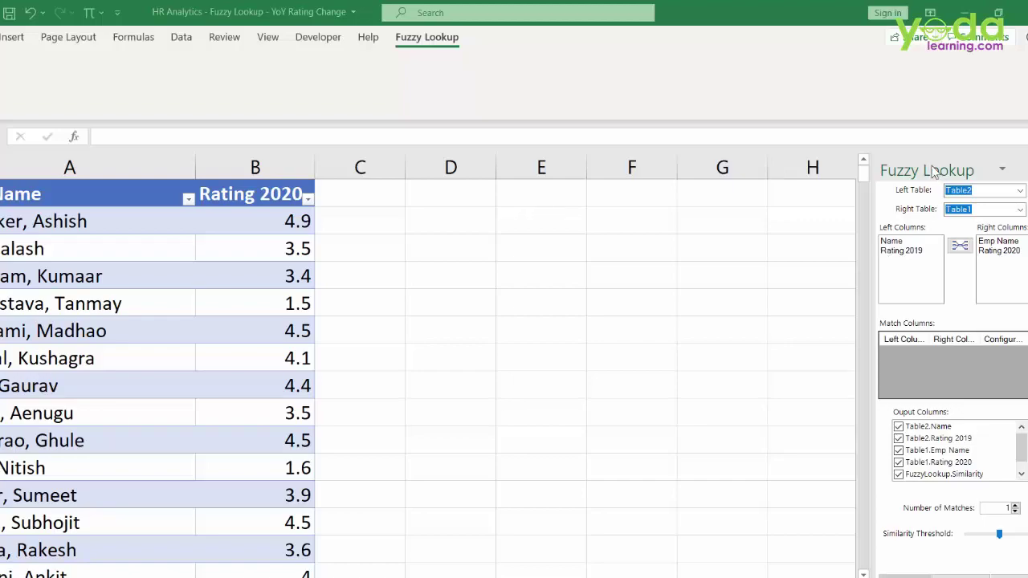
drag(930, 166, 449, 170)
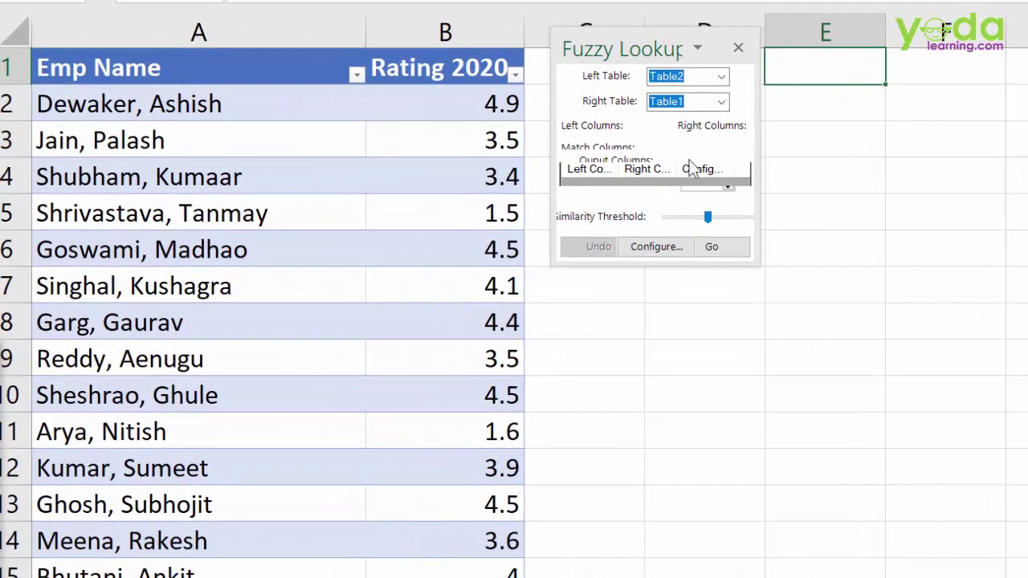
drag(753, 262, 816, 566)
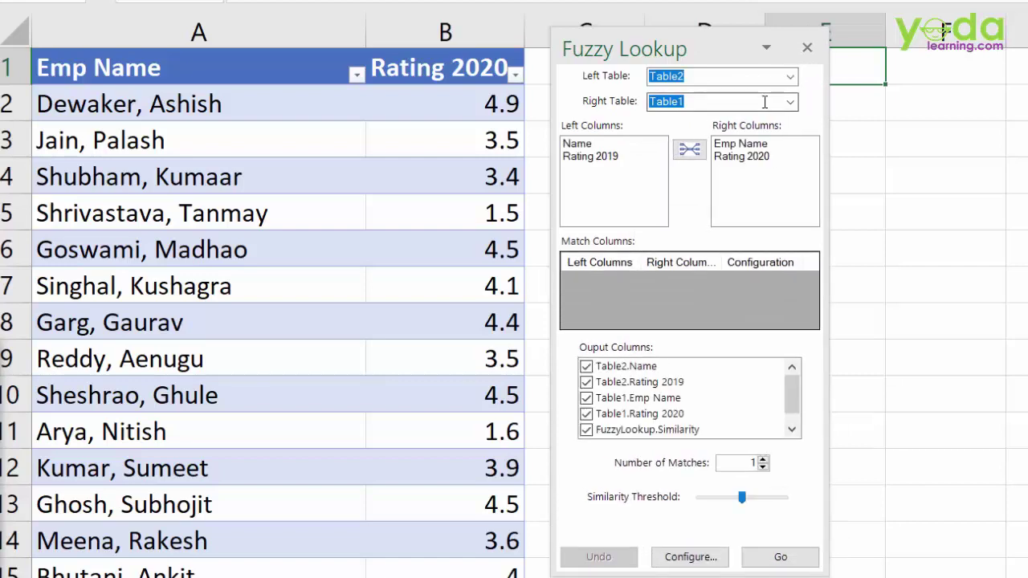
Keep Table2 as left and Table1 as right, and pair Name with Emp Name
click(790, 77)
click(789, 77)
click(789, 79)
click(789, 79)
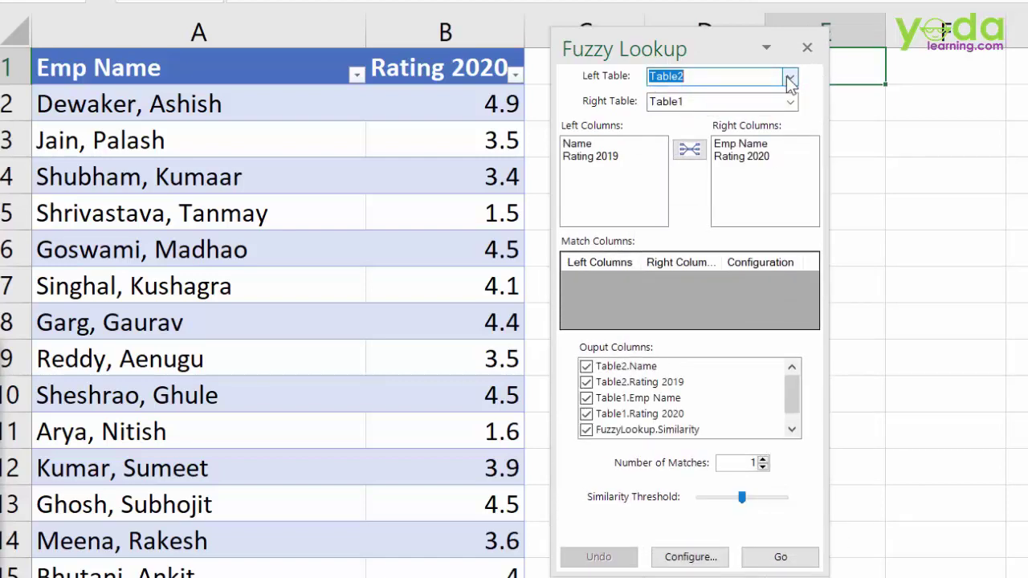
click(606, 155)
click(666, 100)
click(733, 157)
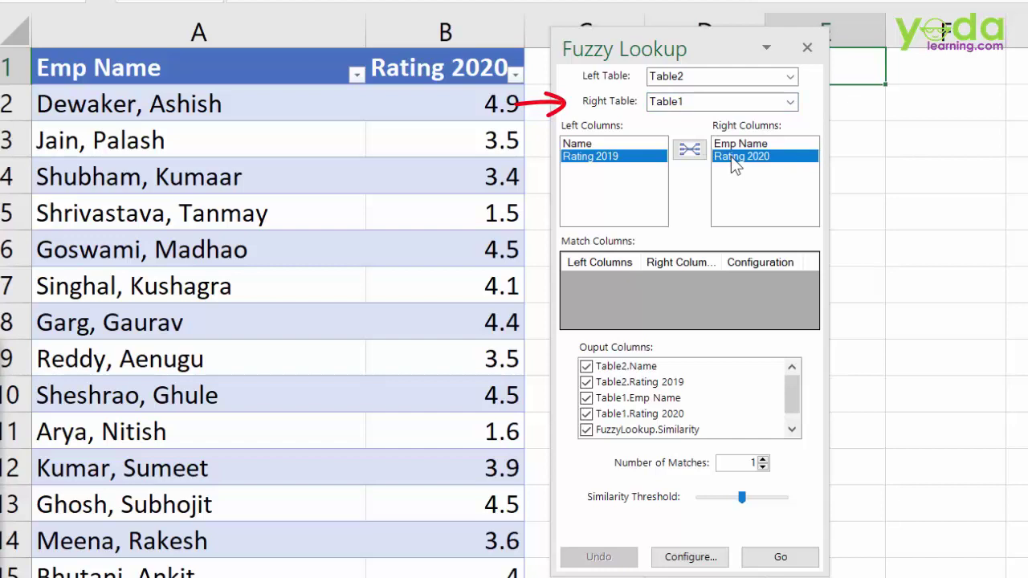
click(594, 144)
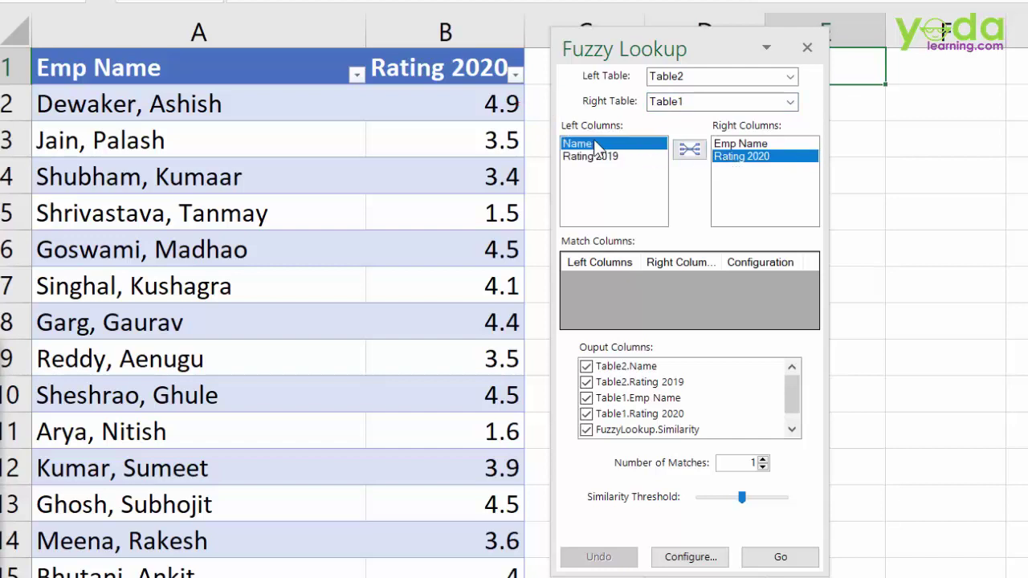
click(755, 144)
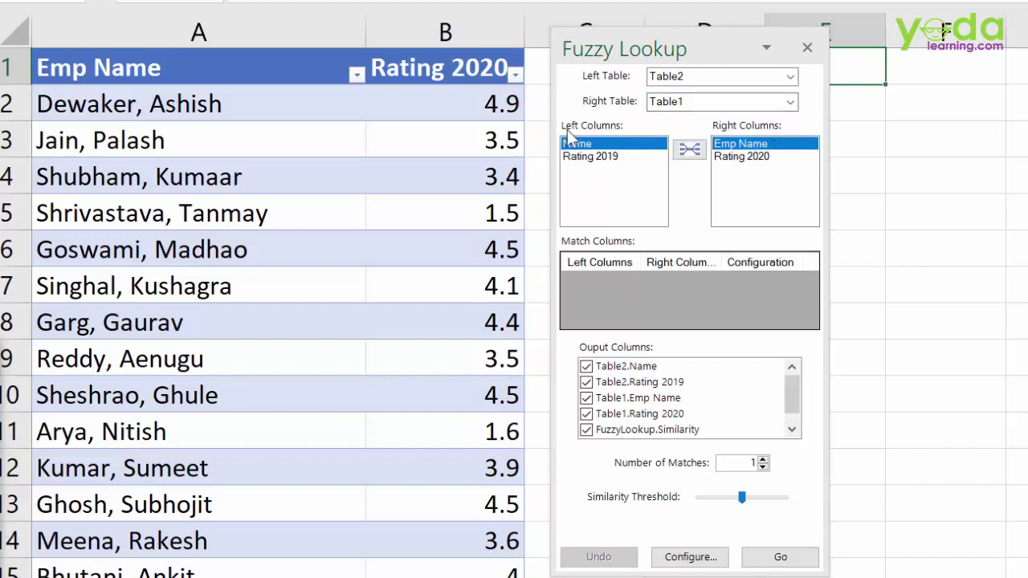
click(691, 151)
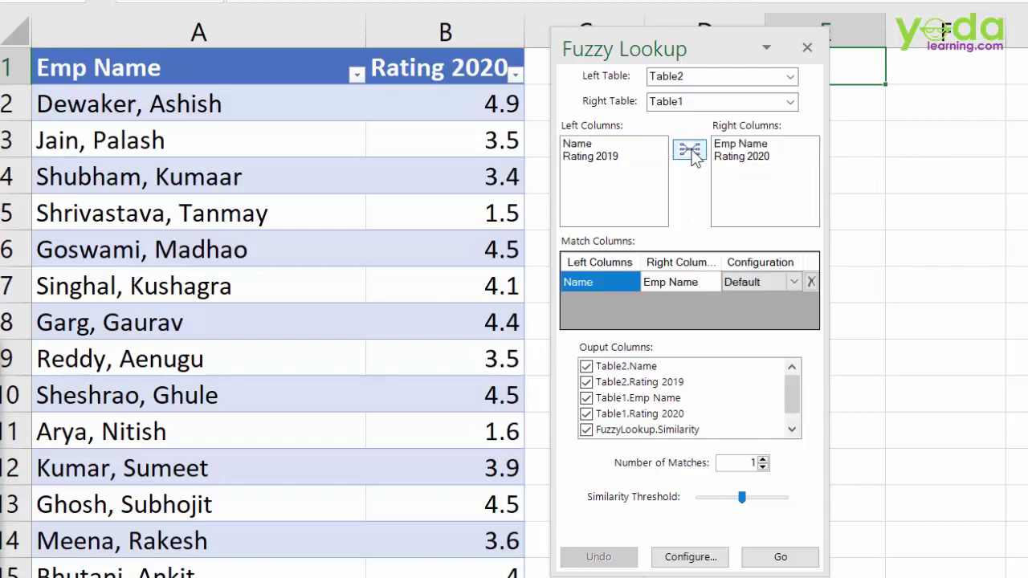
Redo the Name–Emp Name pair, set the similarity threshold to about 0.32, and run the match
click(810, 283)
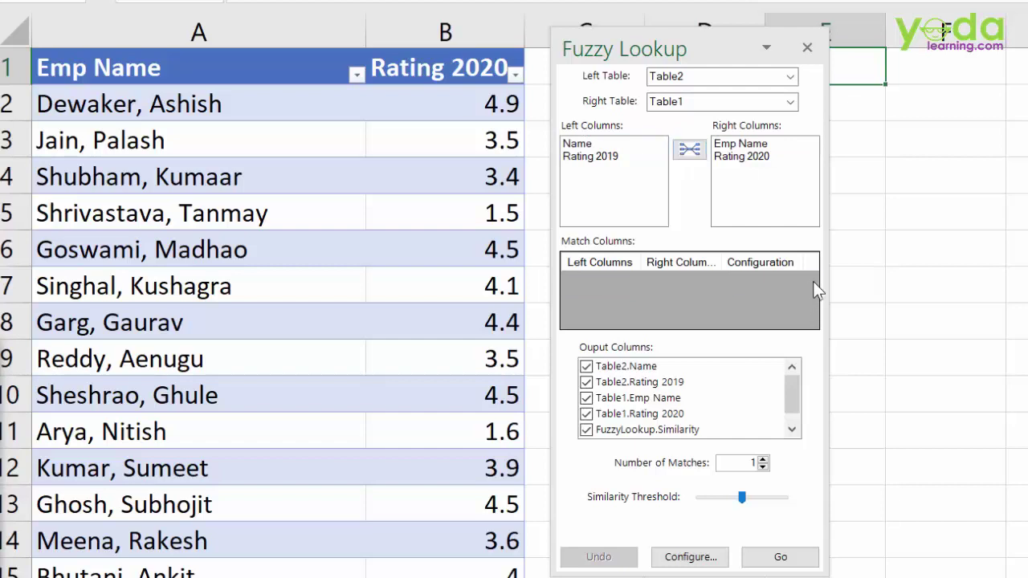
click(612, 147)
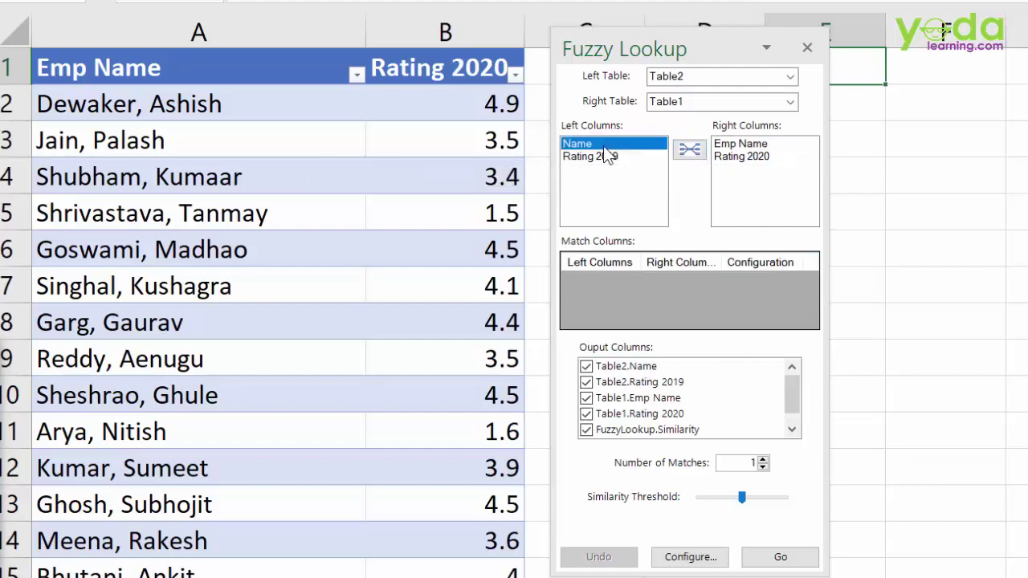
click(755, 145)
click(689, 150)
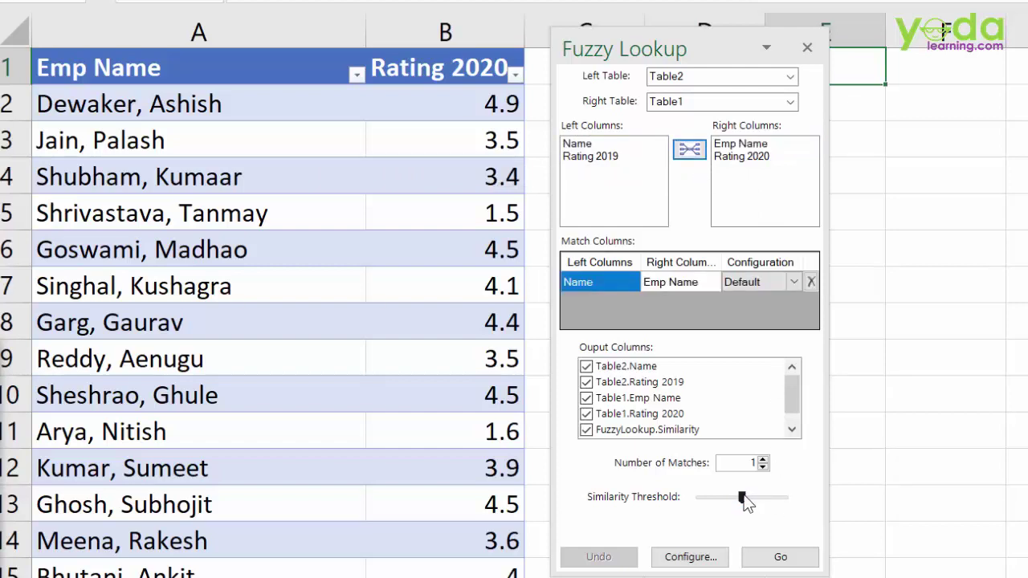
drag(744, 498, 820, 495)
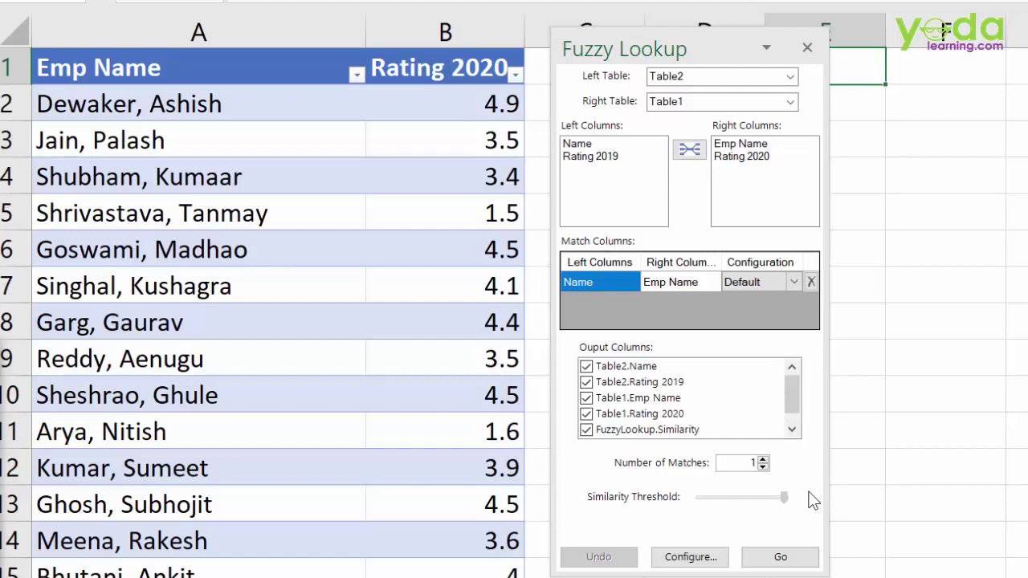
drag(781, 493, 731, 502)
click(795, 562)
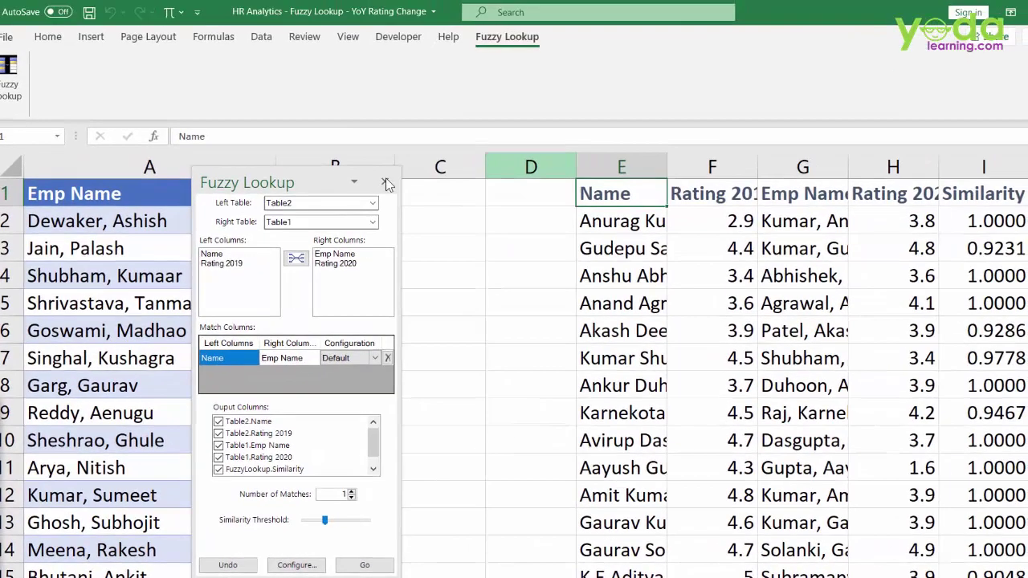
Autofit result columns E–H and review the matched names and Similarity scores
drag(615, 166, 926, 166)
double_click(937, 166)
click(796, 292)
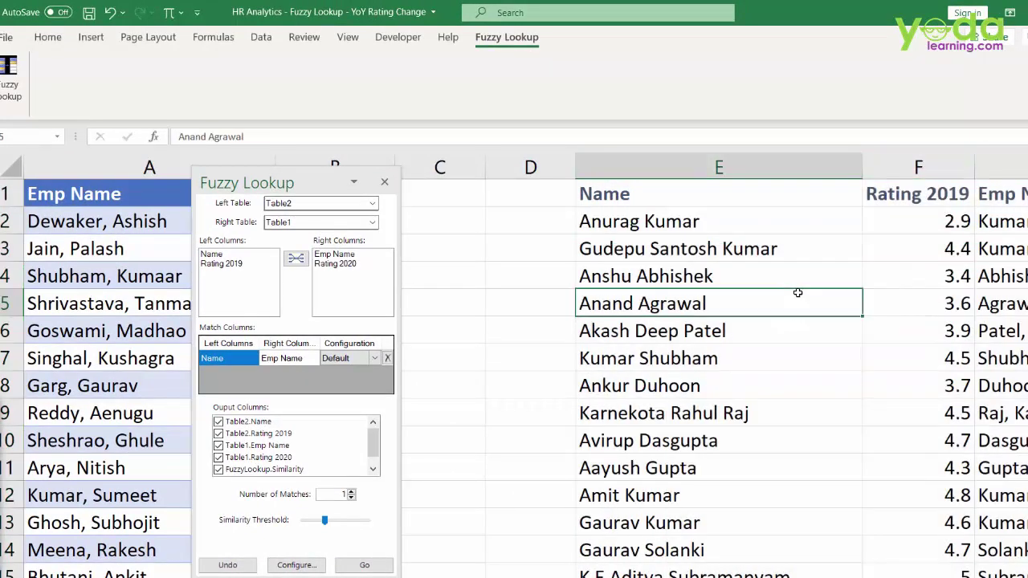
key(Right)
key(Right)
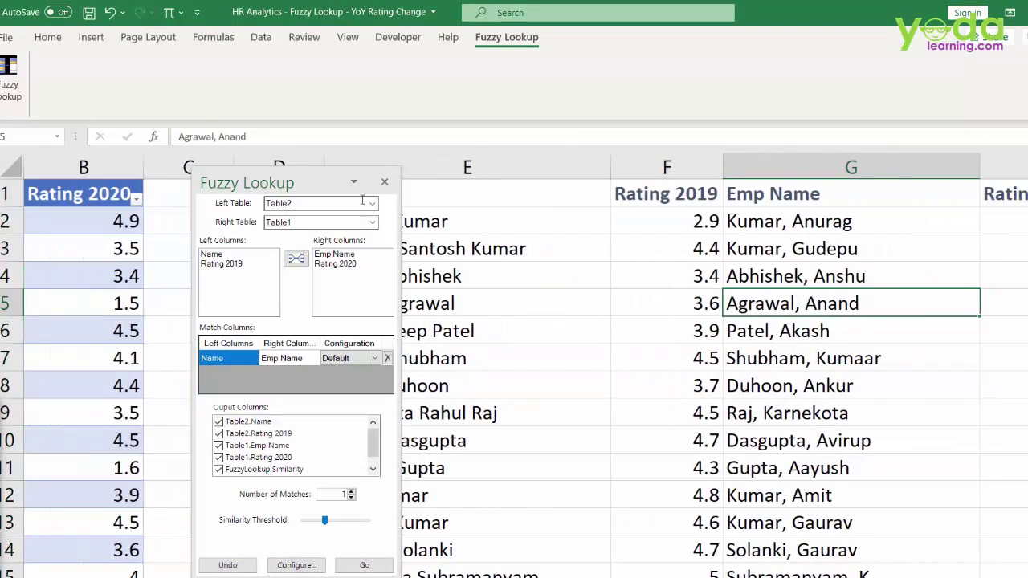
scroll(1019, 276, down, 2)
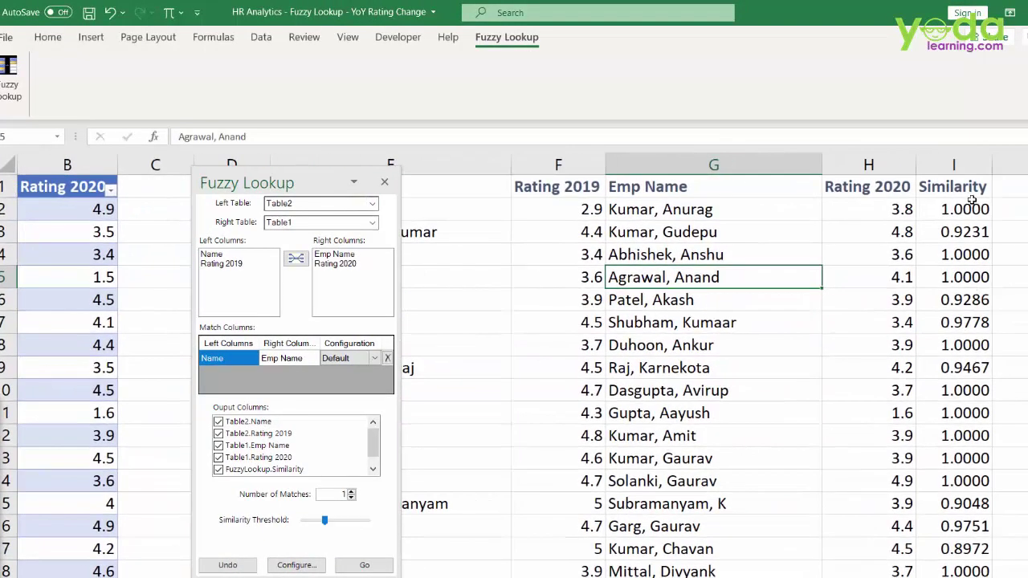
click(963, 164)
drag(303, 181, 114, 182)
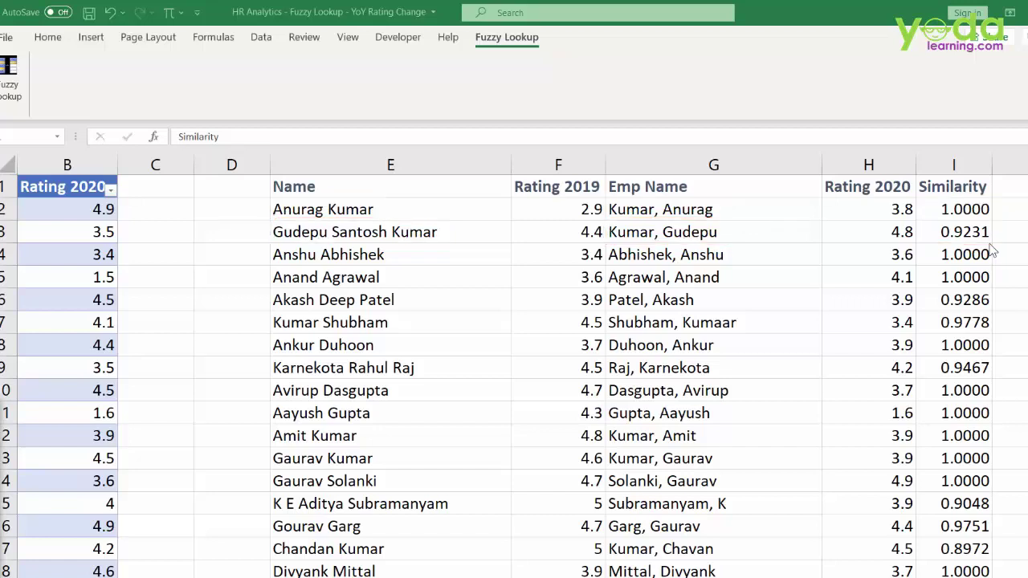
Delete the old result columns E through I
click(423, 260)
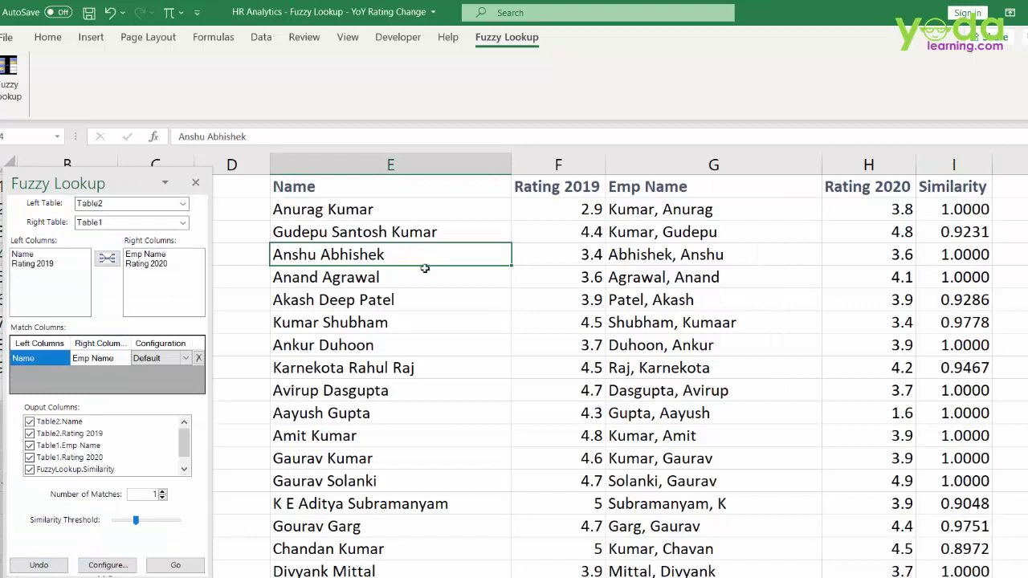
drag(392, 168, 954, 165)
right_click(954, 165)
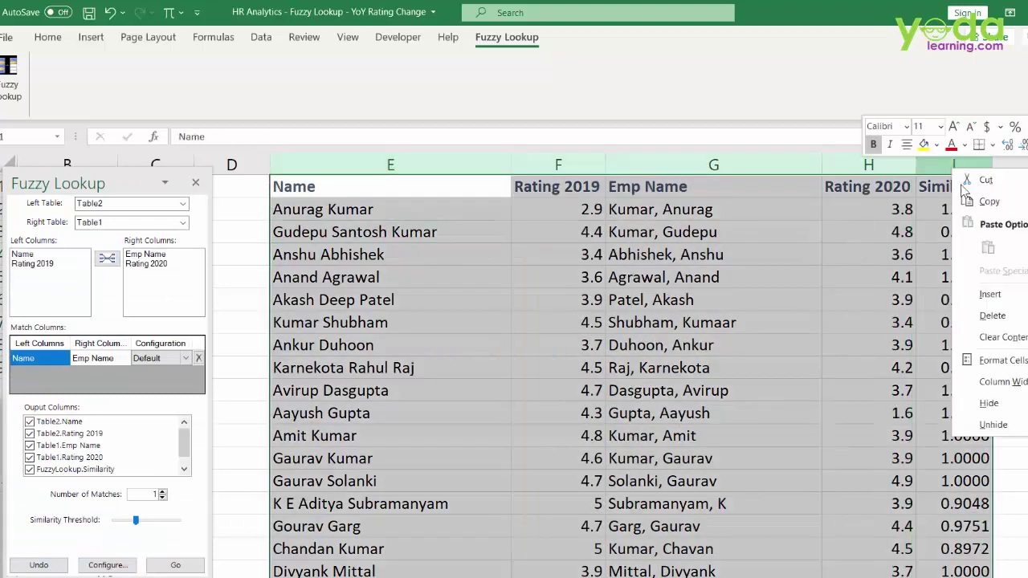
click(993, 316)
Set Fuzzy Lookup's left table to Table1 and right table to Table2, selecting Emp Name and Name
click(183, 204)
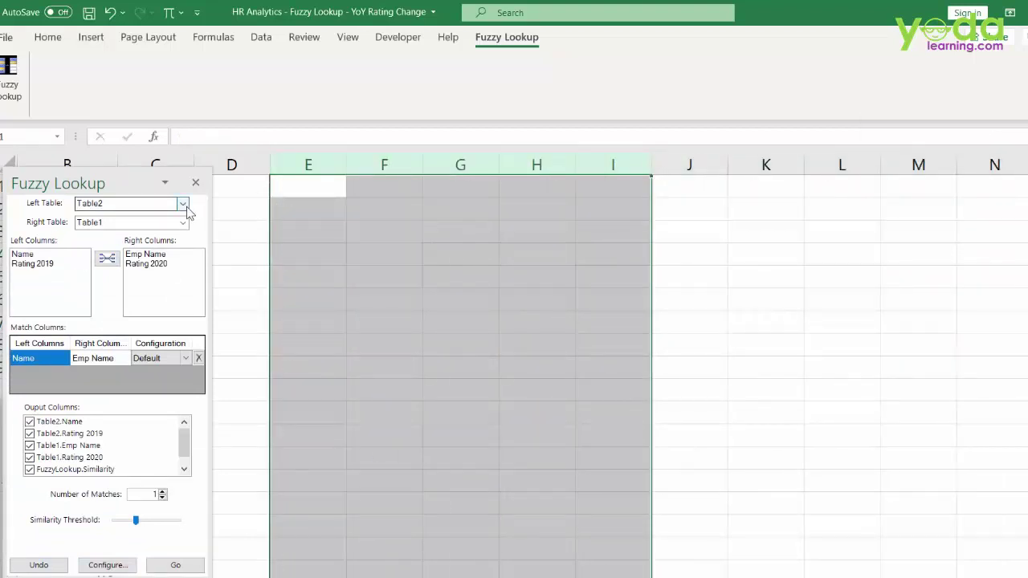
click(185, 227)
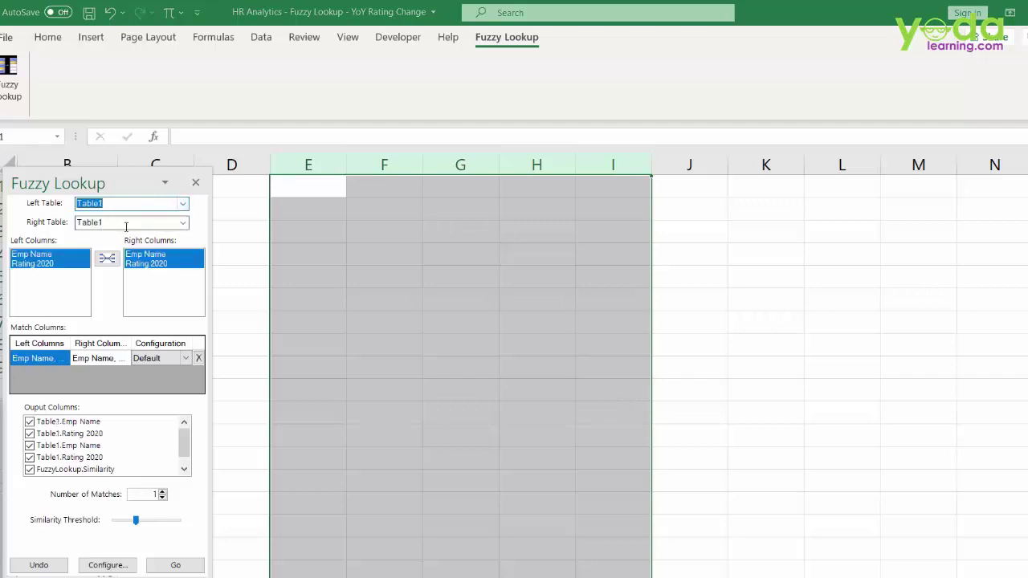
click(184, 225)
click(131, 244)
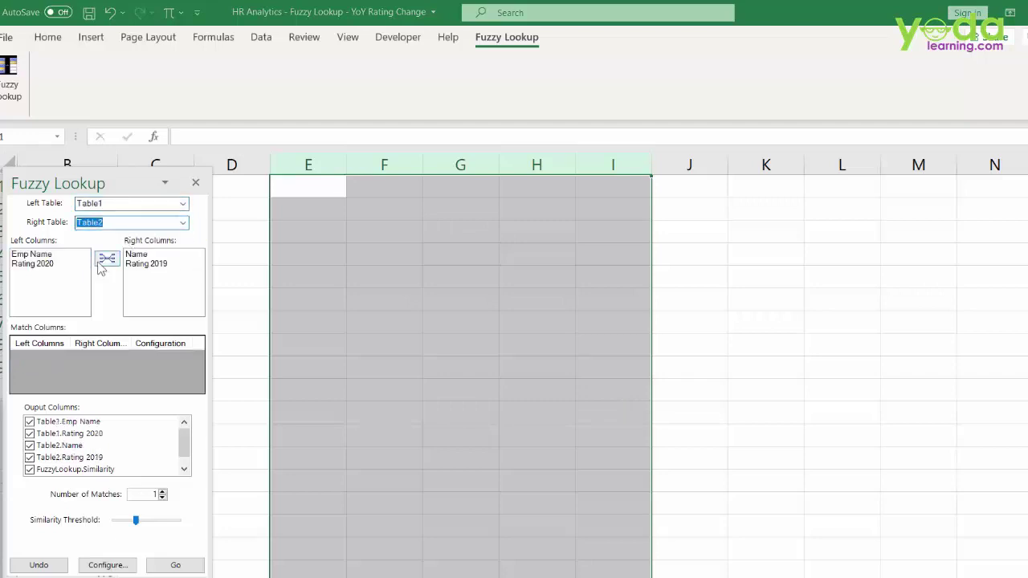
click(36, 255)
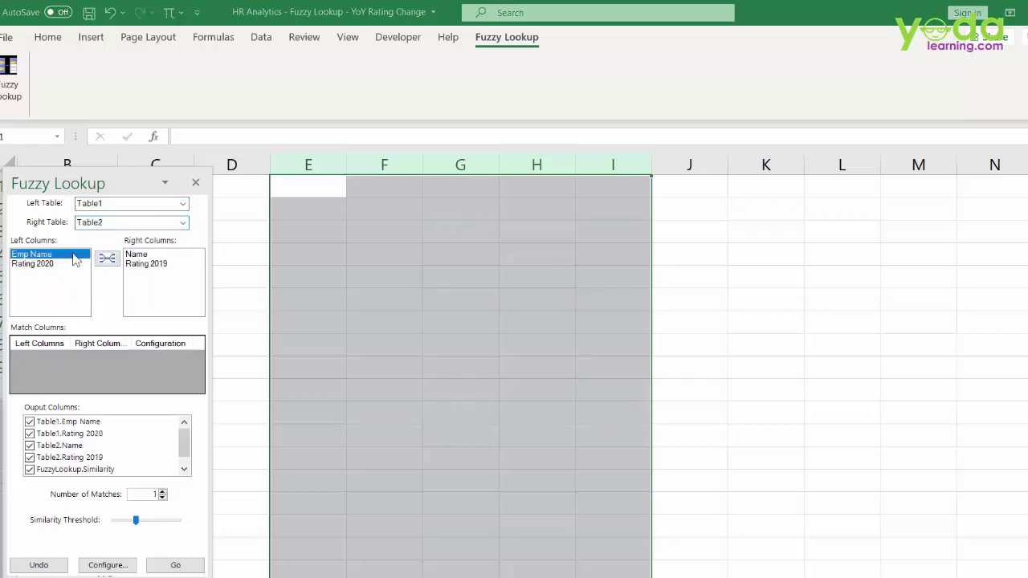
click(141, 255)
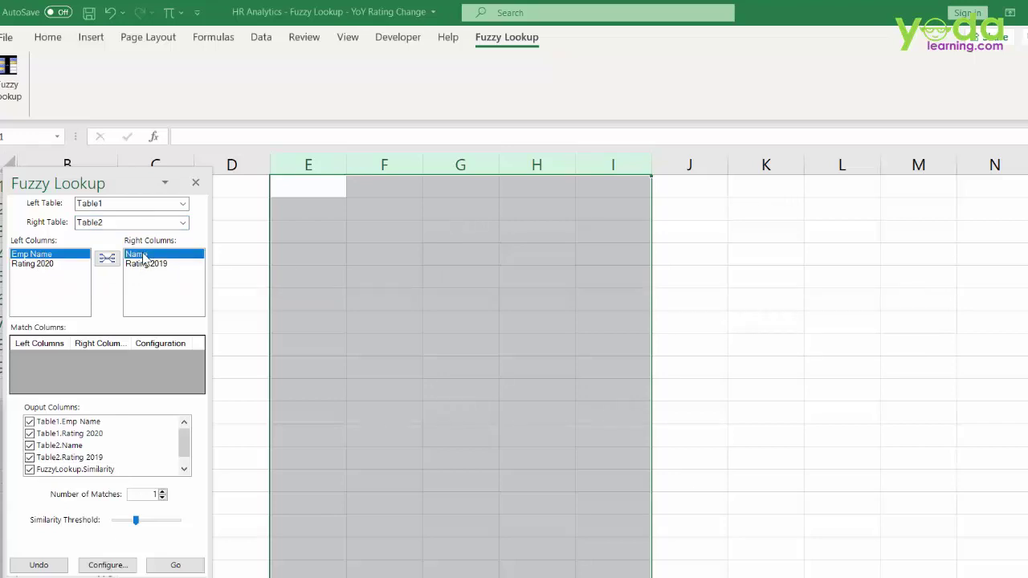
Join Emp Name to Name after the missing-join warning and run the fuzzy match
click(177, 566)
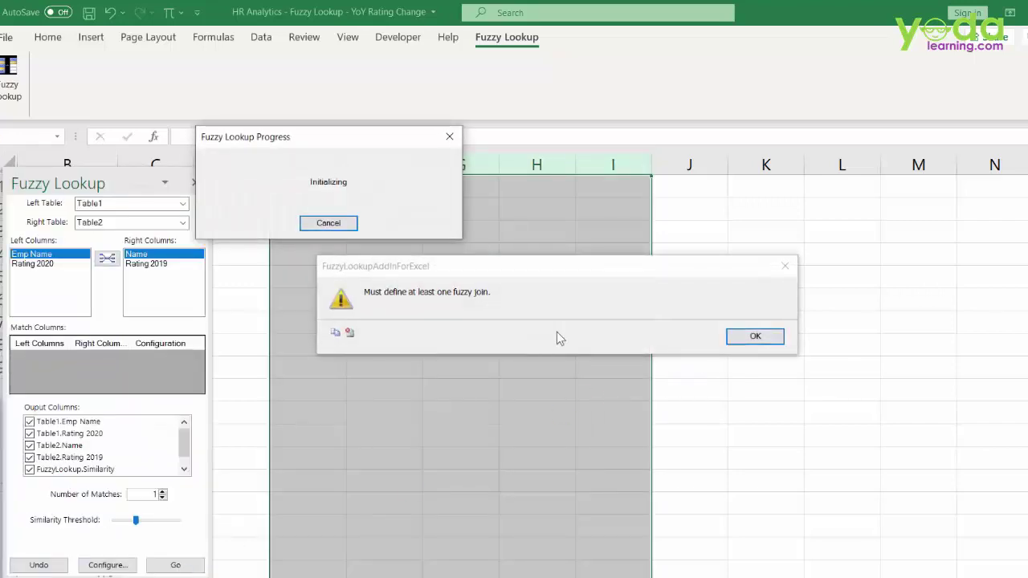
click(747, 337)
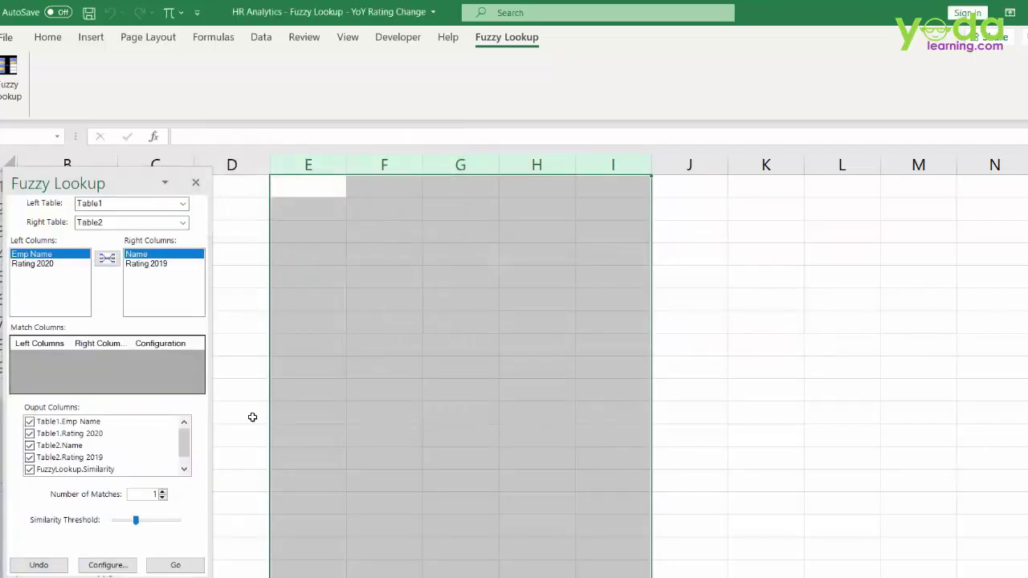
click(108, 258)
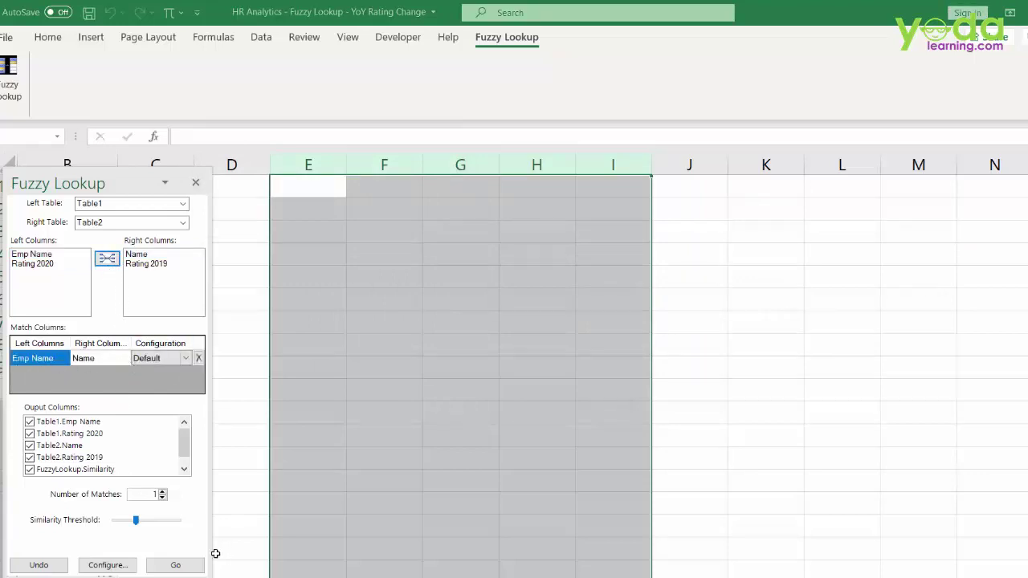
click(171, 565)
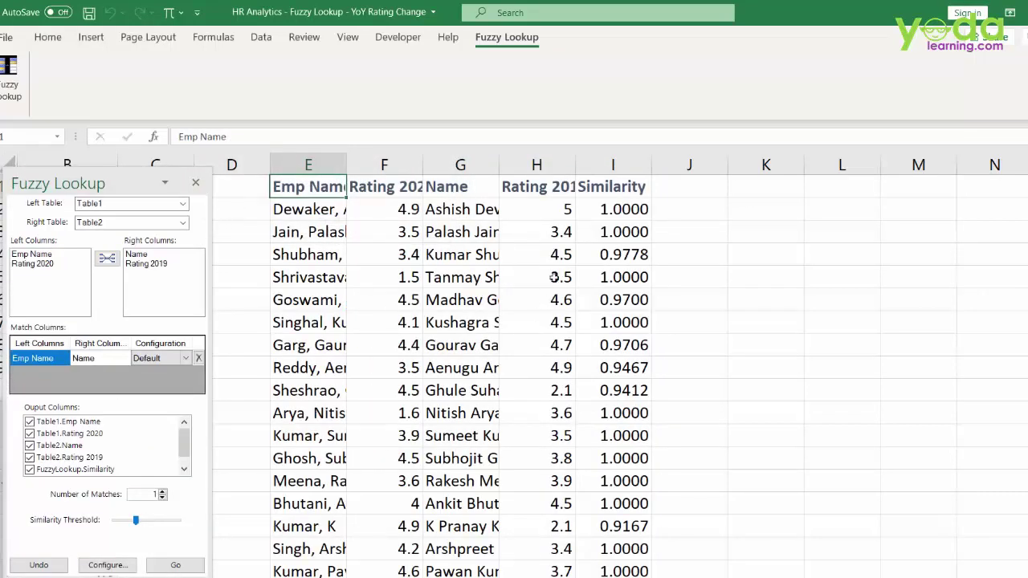
Fill the Similarity header cell I1 yellow
click(420, 250)
key(ctrl+a)
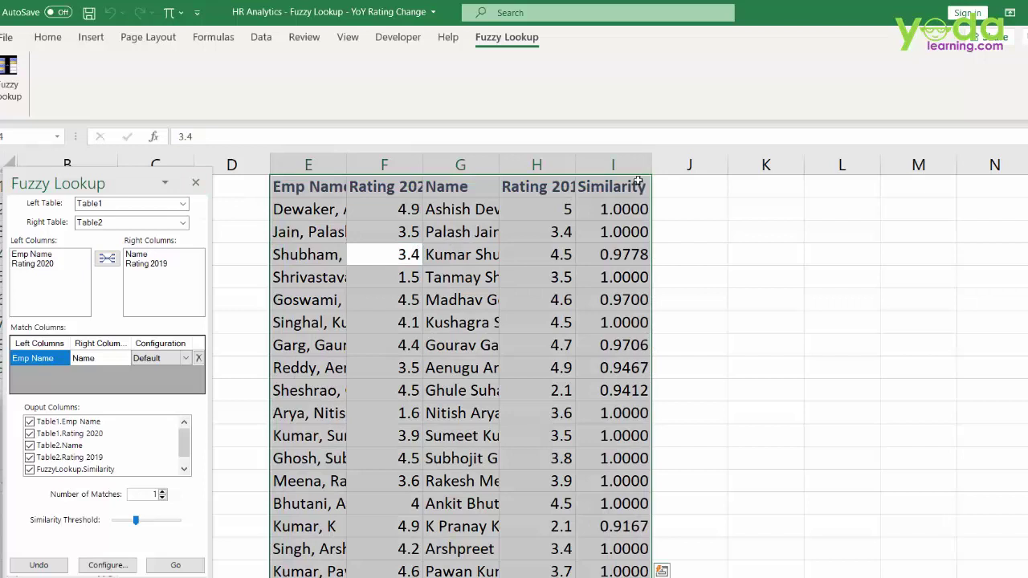
click(637, 181)
click(46, 38)
click(223, 89)
Sort the results table by Similarity, largest to smallest
click(616, 240)
key(ctrl+a)
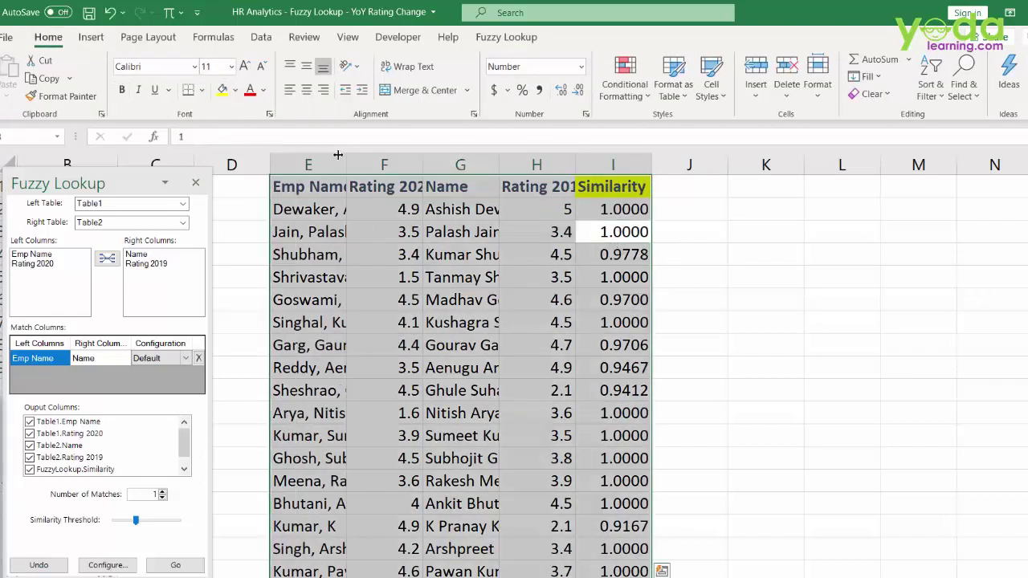
click(262, 37)
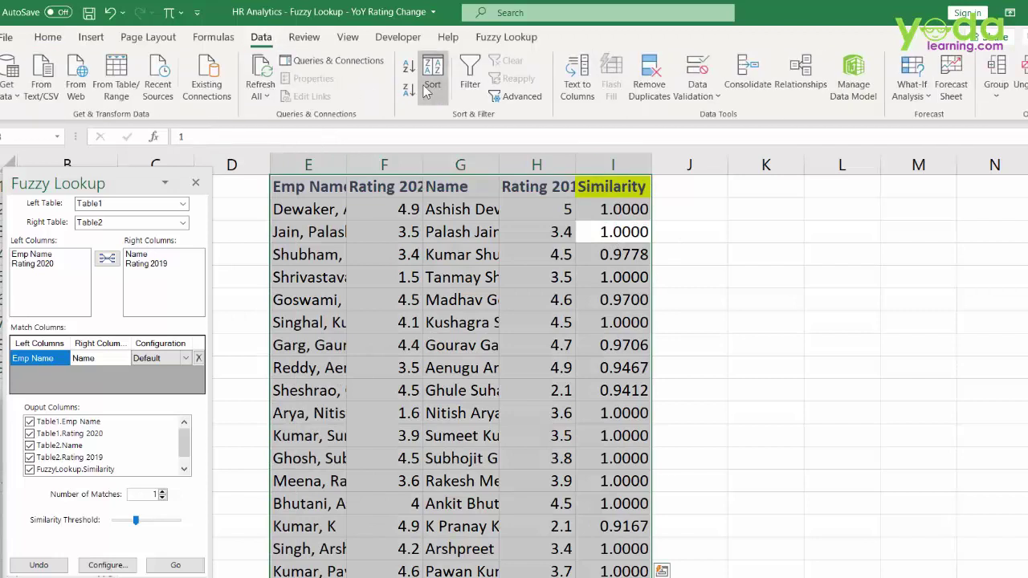
click(426, 89)
click(287, 310)
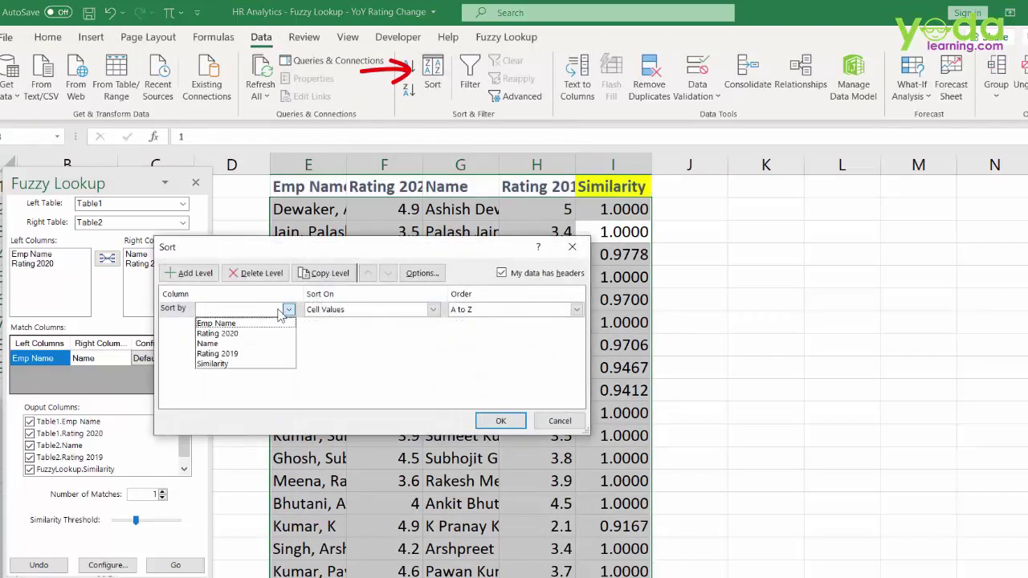
click(225, 365)
click(478, 310)
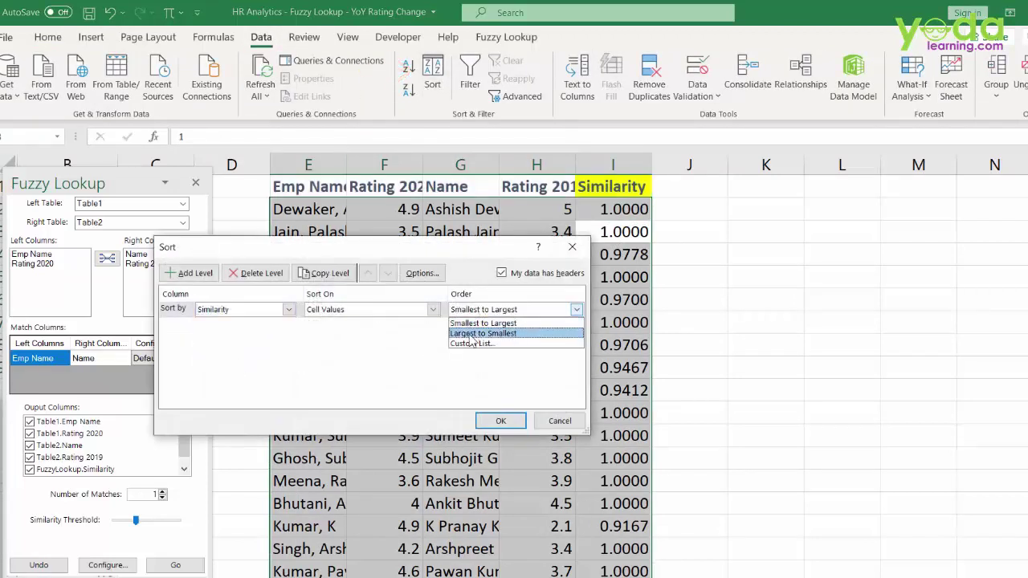
click(472, 336)
click(501, 421)
Autofit columns E–I so the matched names show in full
drag(606, 211, 321, 526)
drag(323, 170, 587, 165)
double_click(575, 165)
drag(388, 212, 928, 517)
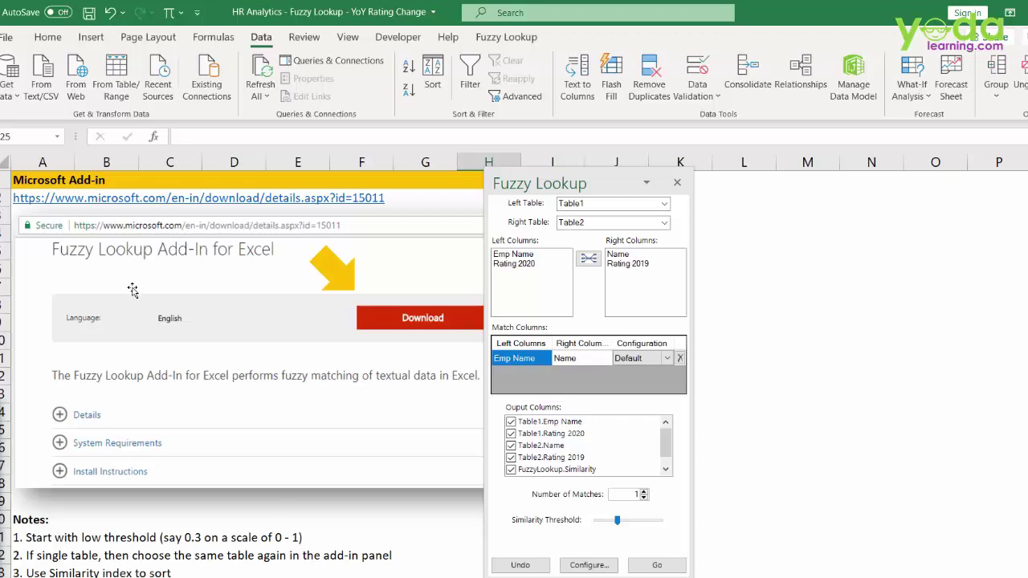
Dock the Fuzzy Lookup pane and nudge the Similarity Threshold slider slightly higher
drag(568, 177, 515, 137)
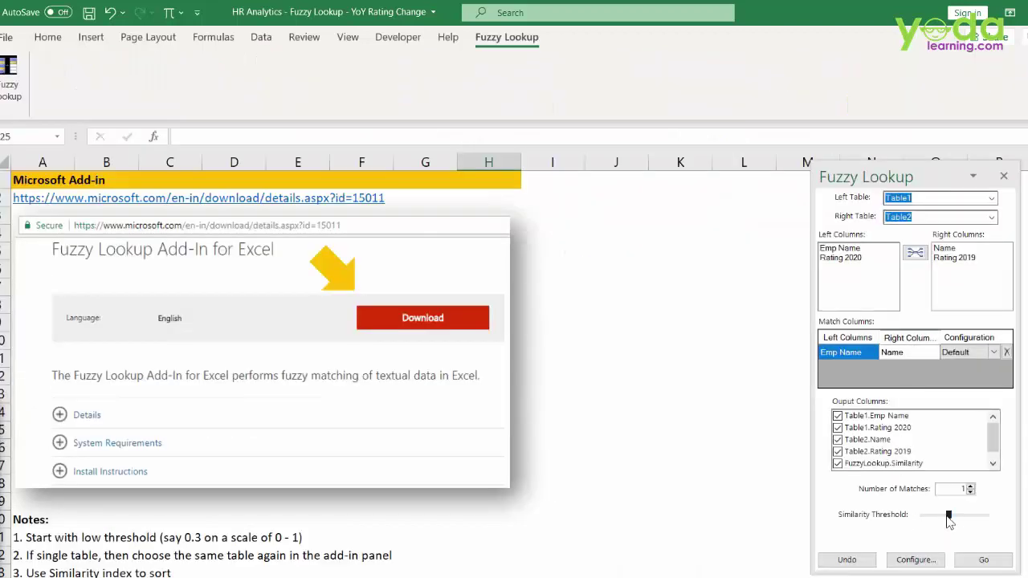
drag(949, 518, 976, 520)
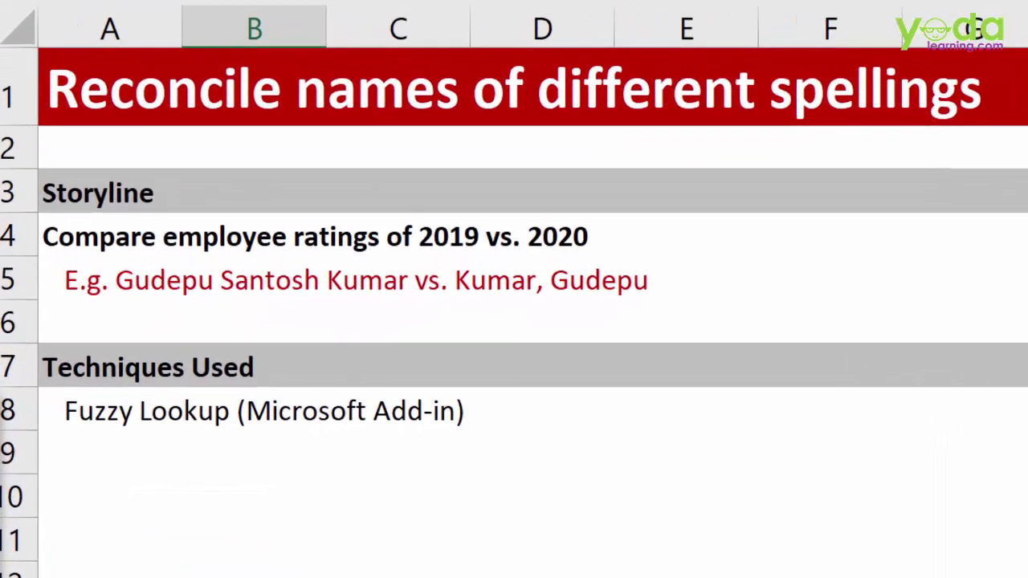
Enter 'Merge Query' in A9 beneath the Fuzzy Lookup technique line
drag(76, 415, 504, 414)
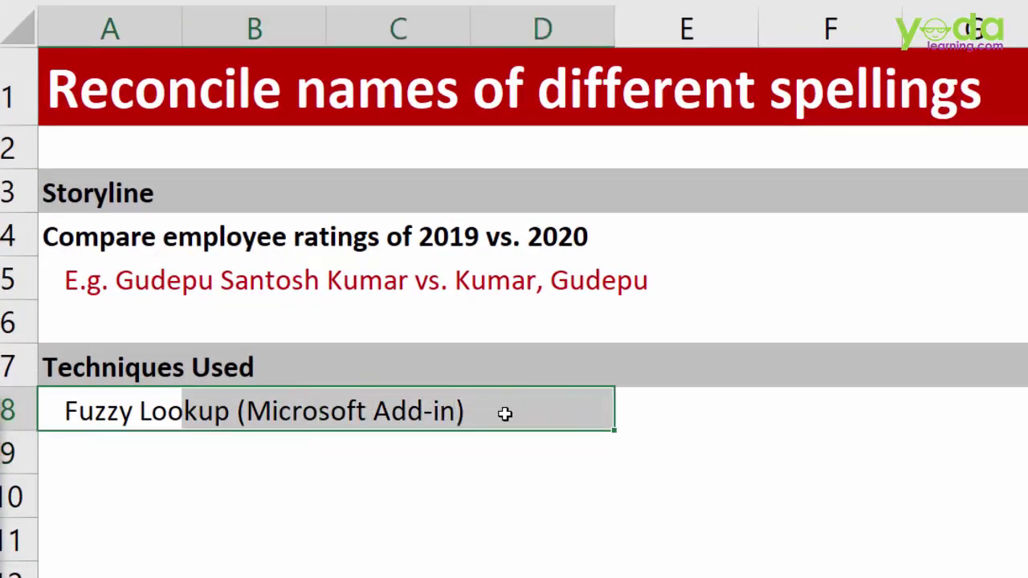
click(106, 461)
text(Merge Query)
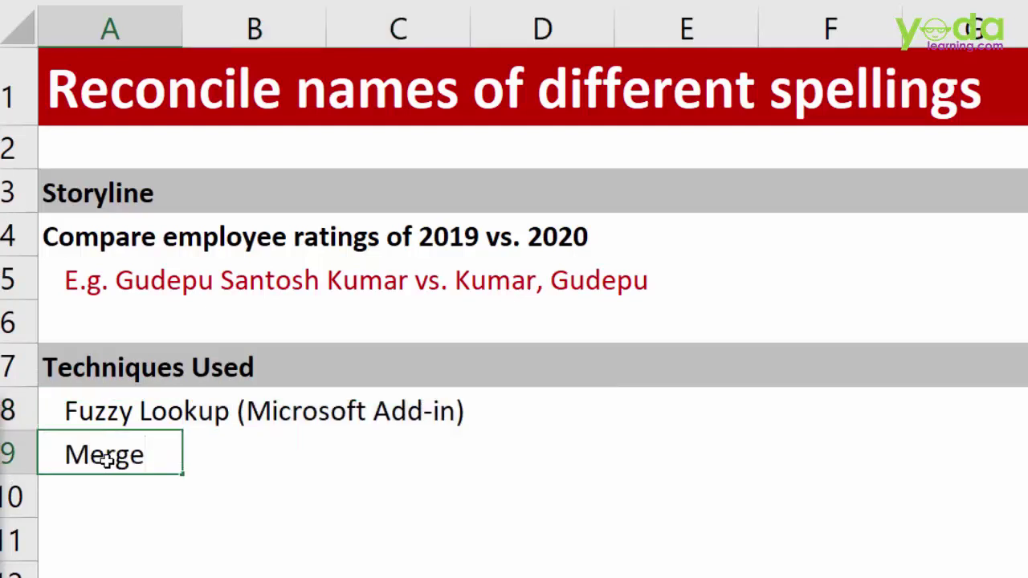